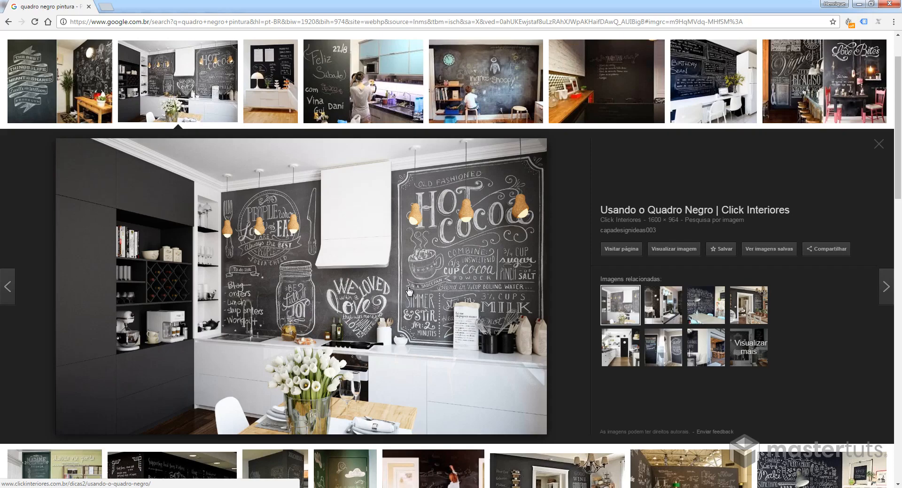
# Replace the image search query with "blackboard" and run the search.
pyautogui.scroll(2, 410, 292)
pyautogui.moveTo(160, 49); pyautogui.dragTo(2, 33)
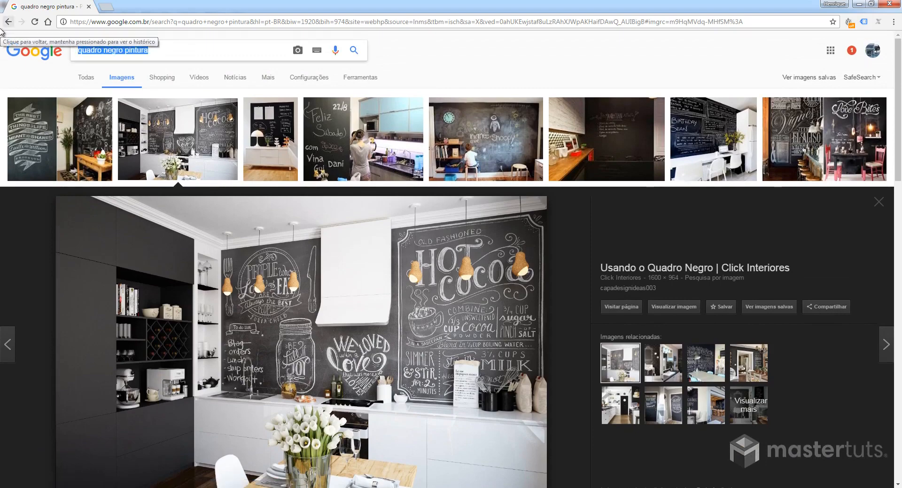
pyautogui.write('black')
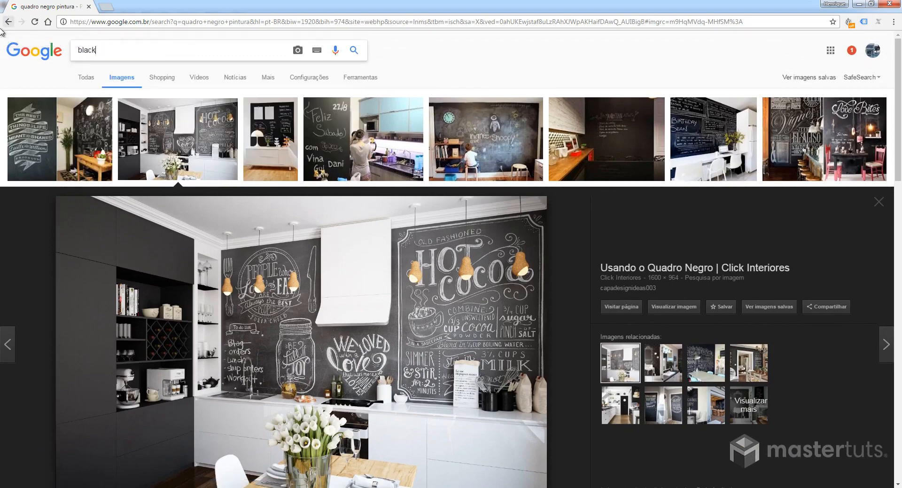
pyautogui.write('board')
pyautogui.press('Return')
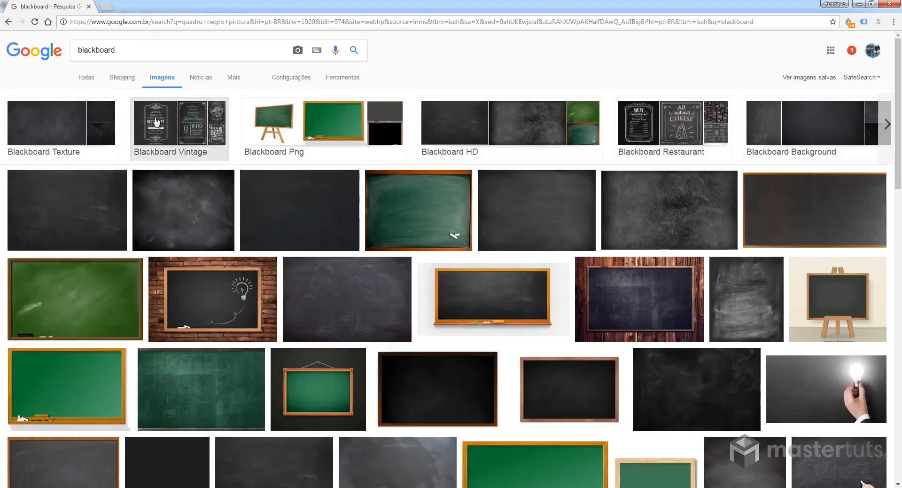
# Filter the blackboard image results to the large size (Grande).
pyautogui.click(347, 79)
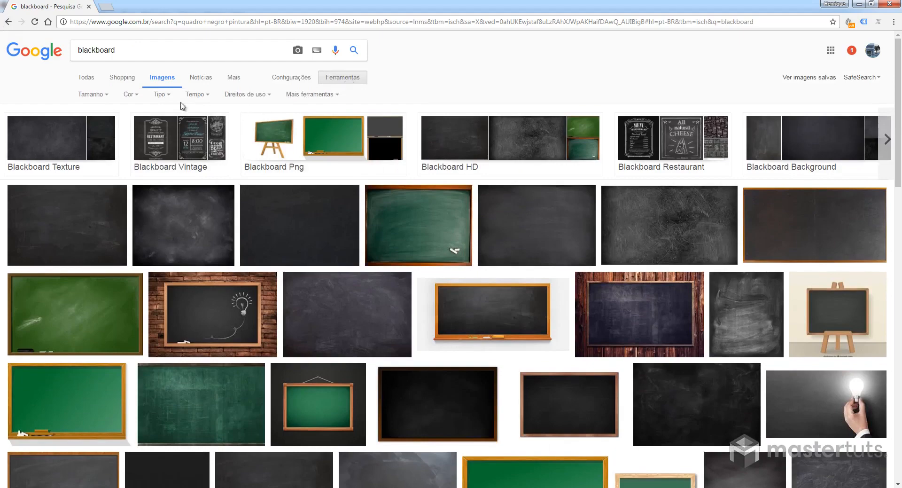
pyautogui.click(92, 95)
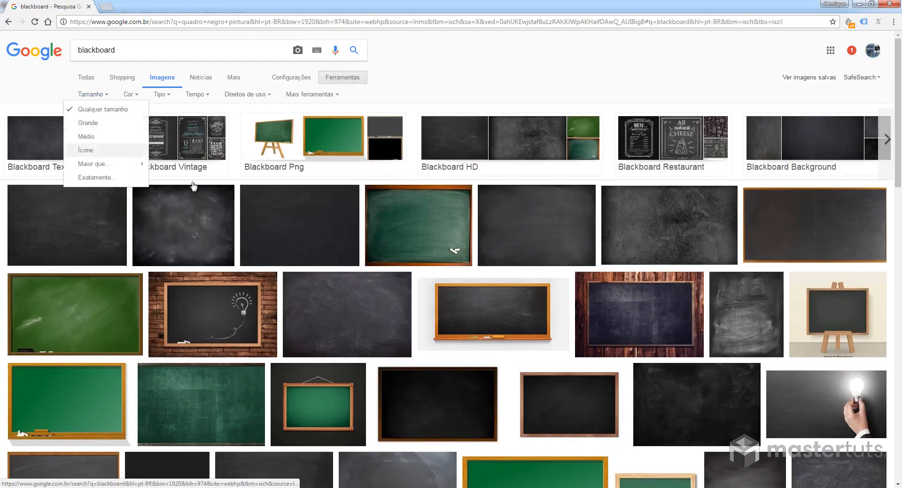
pyautogui.click(99, 124)
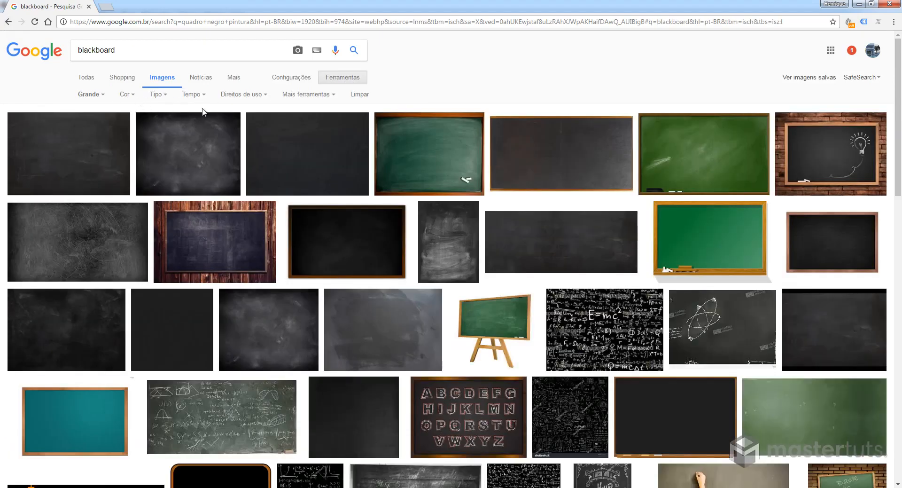
# Browse the blackboard results and open the Prevention Lane chalk-smudged black texture as a full-size image.
pyautogui.scroll(-2, 348, 194)
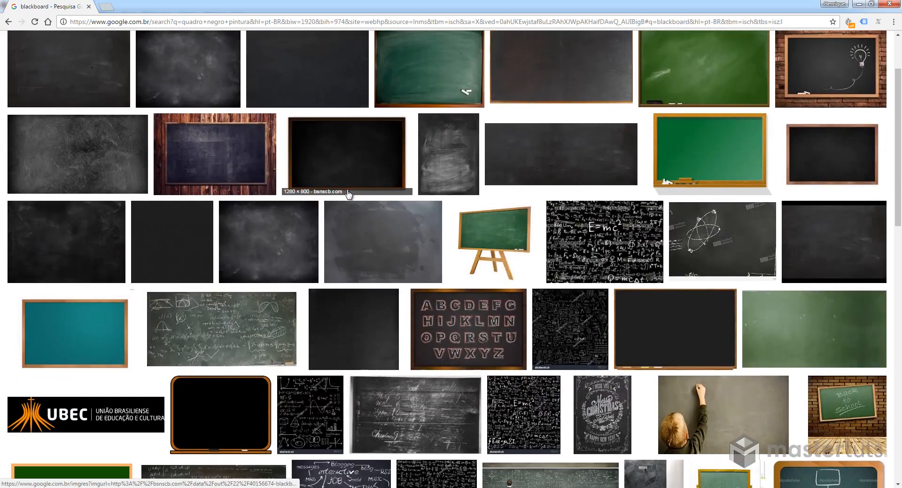
pyautogui.scroll(2, 587, 188)
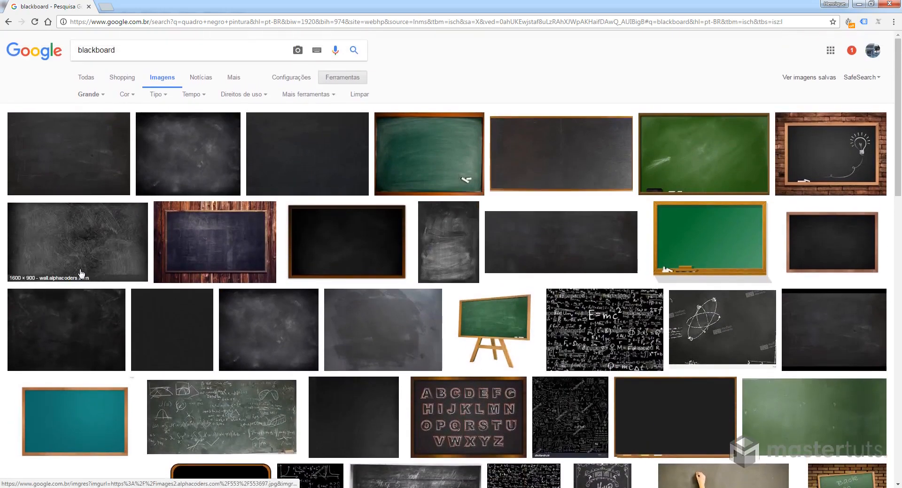
pyautogui.scroll(-1, 87, 269)
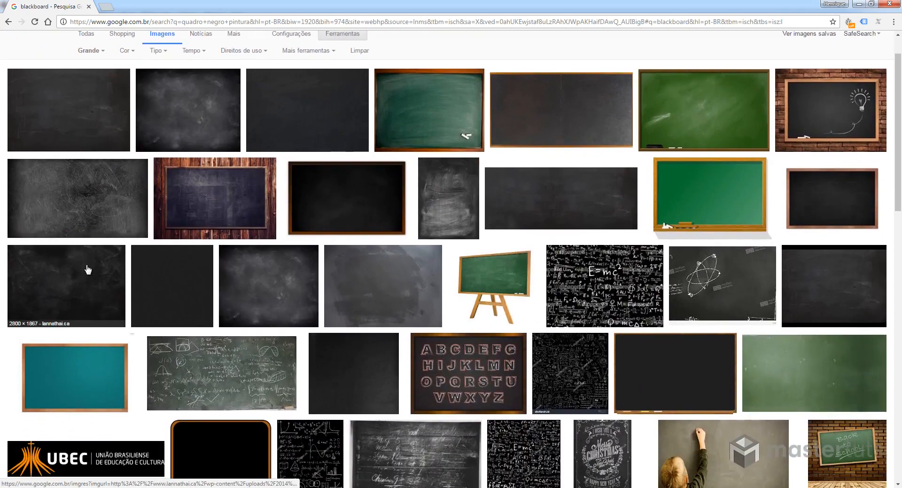
pyautogui.scroll(-4, 87, 269)
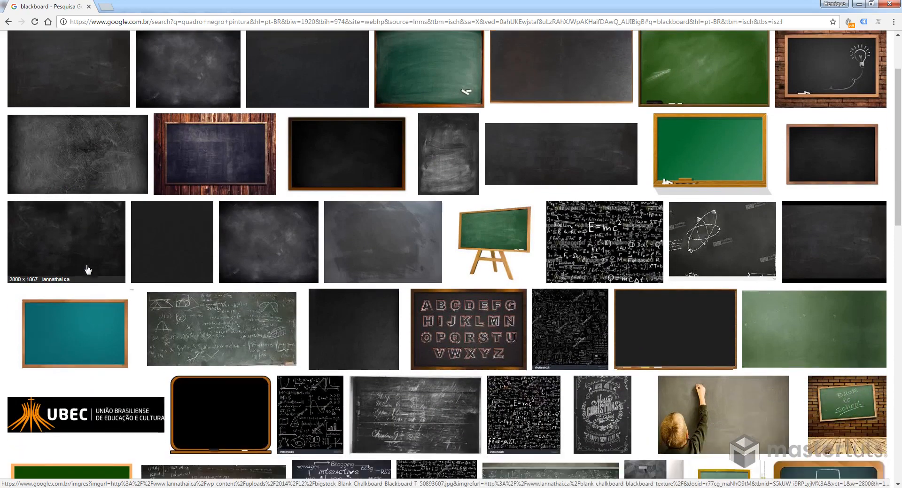
pyautogui.scroll(-1, 347, 200)
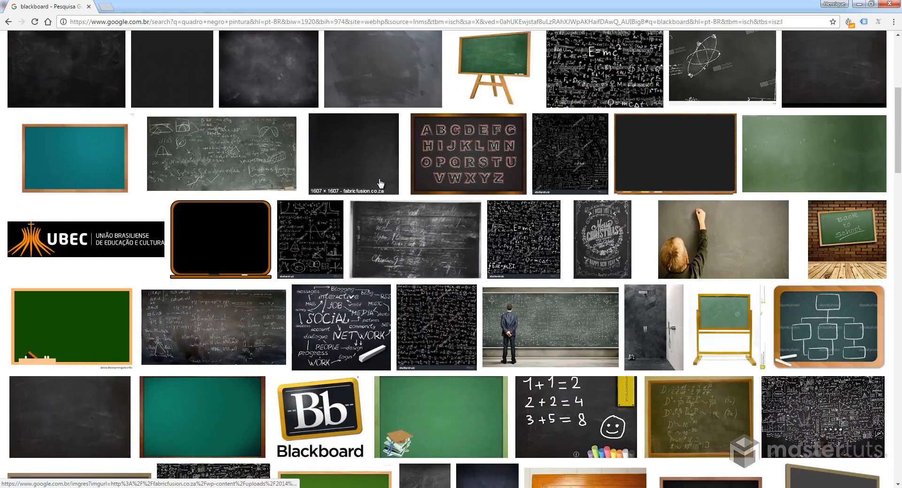
pyautogui.scroll(5, 348, 199)
pyautogui.scroll(1, 211, 178)
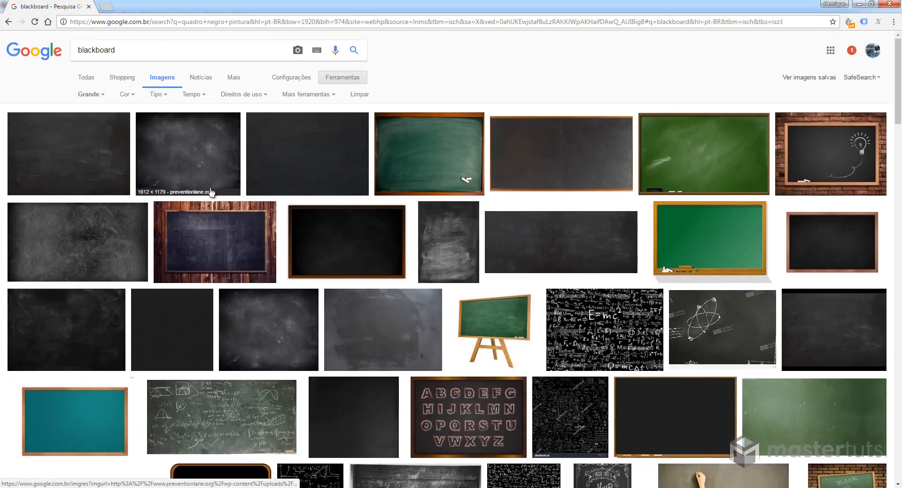
pyautogui.click(208, 153)
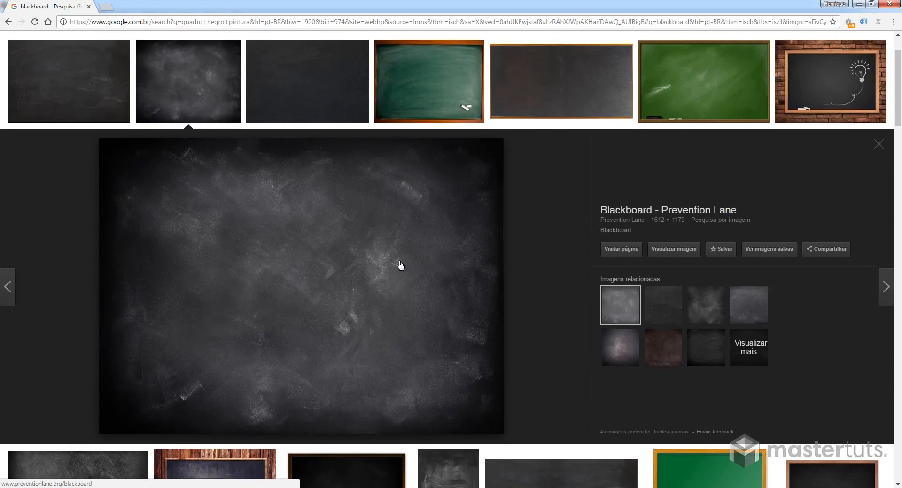
pyautogui.click(679, 249)
# Save the full-size image as blackboard.jpg in the Downloads folder.
pyautogui.rightClick(327, 144)
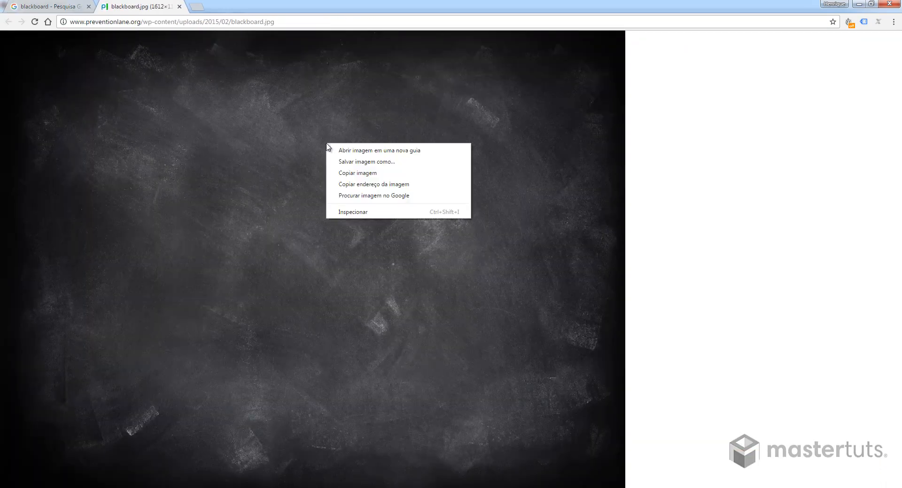
pyautogui.click(364, 161)
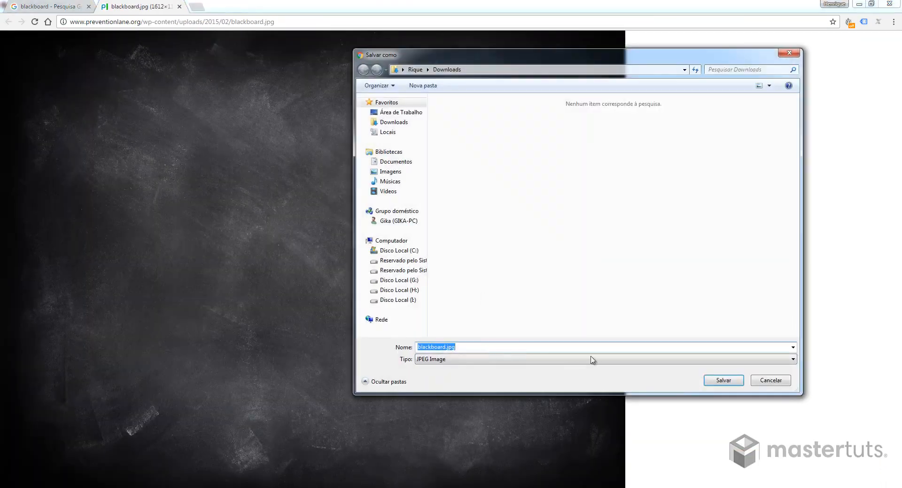
pyautogui.click(724, 380)
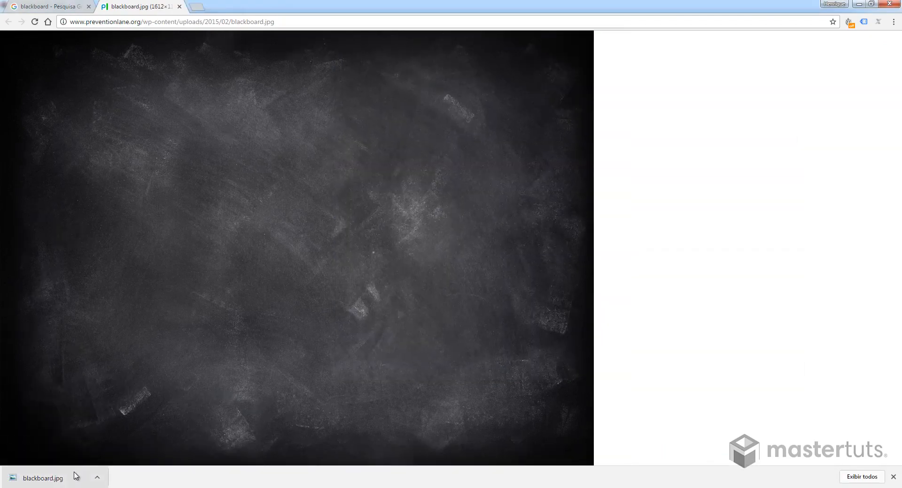
# Open the downloaded blackboard.jpg in Photoshop and check its image size, leaving the dimensions as they are.
pyautogui.moveTo(74, 475); pyautogui.dragTo(380, 259)
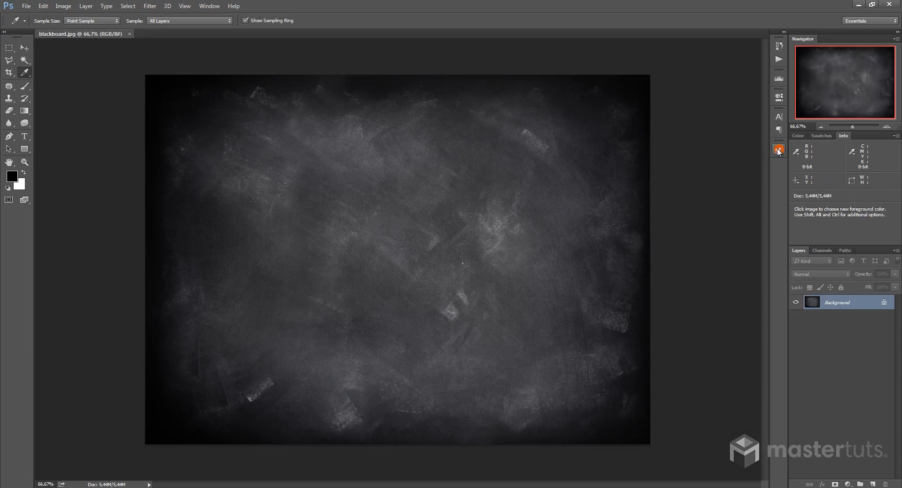
pyautogui.click(59, 7)
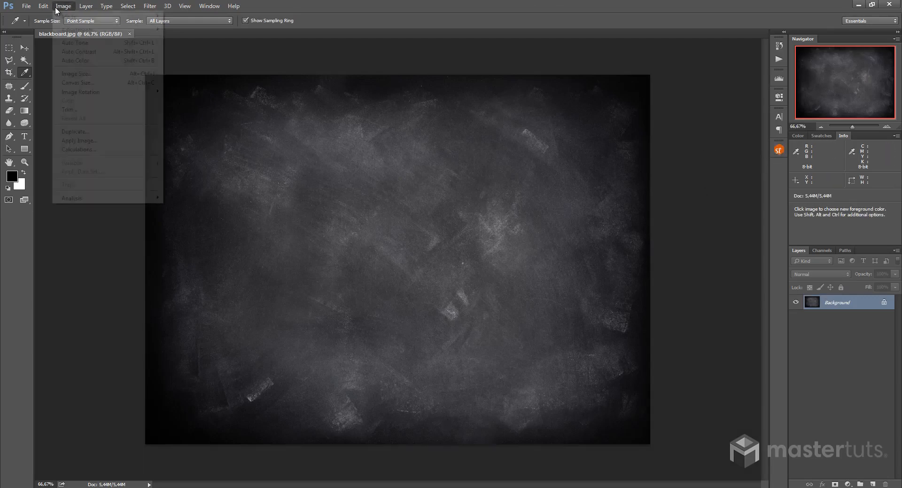
pyautogui.click(71, 74)
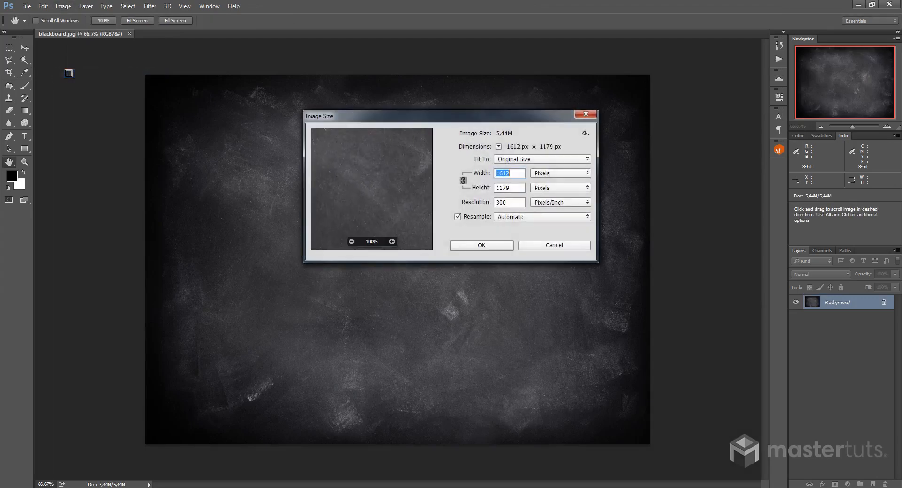
pyautogui.click(481, 246)
pyautogui.press('i')
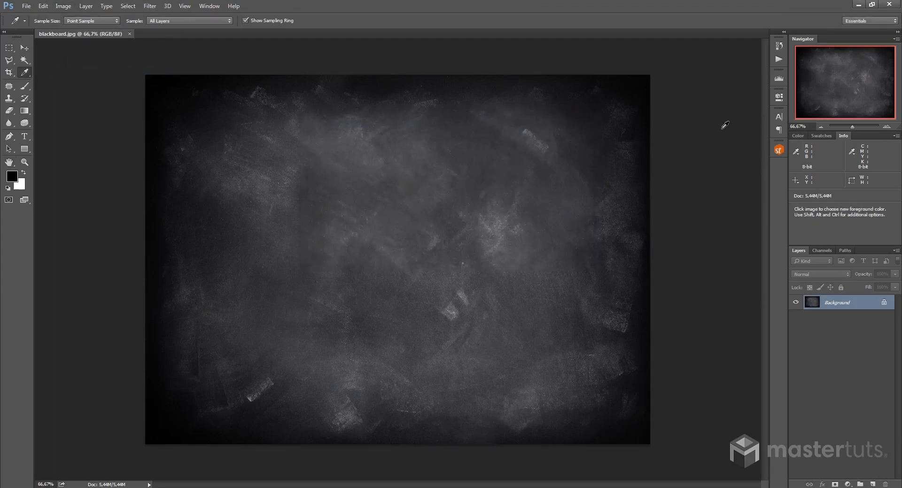
# Create a new 1000 px texture document with the Seamless Textures generator.
pyautogui.click(779, 151)
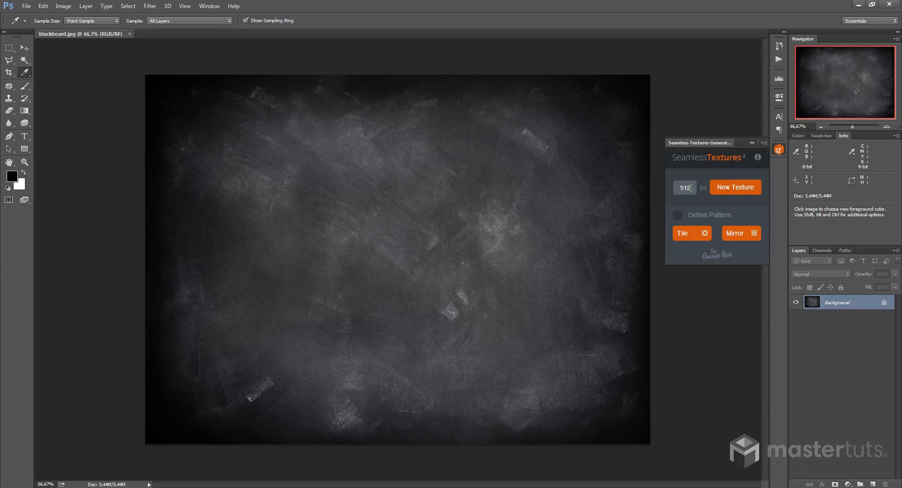
pyautogui.click(691, 187)
pyautogui.write('1000')
pyautogui.click(736, 188)
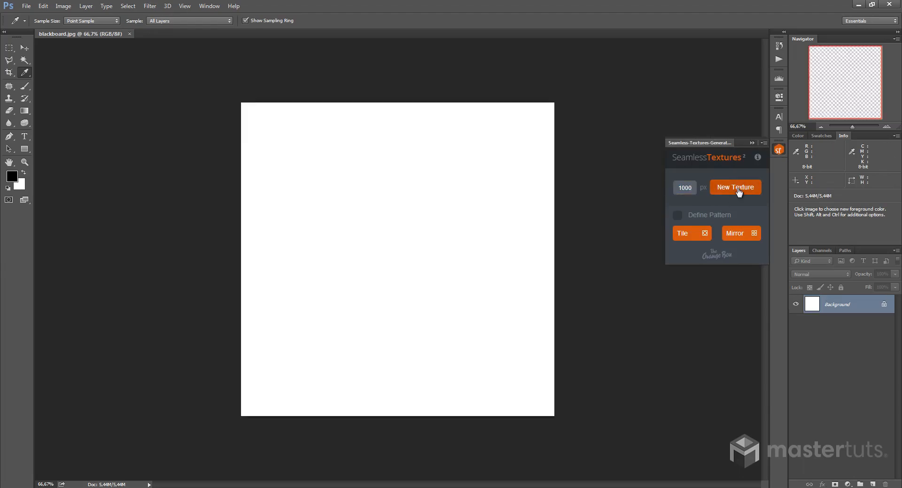
# Copy the blackboard.jpg image into the New_Texture_2 document with the Move tool, positioning it over the whole canvas.
pyautogui.click(86, 33)
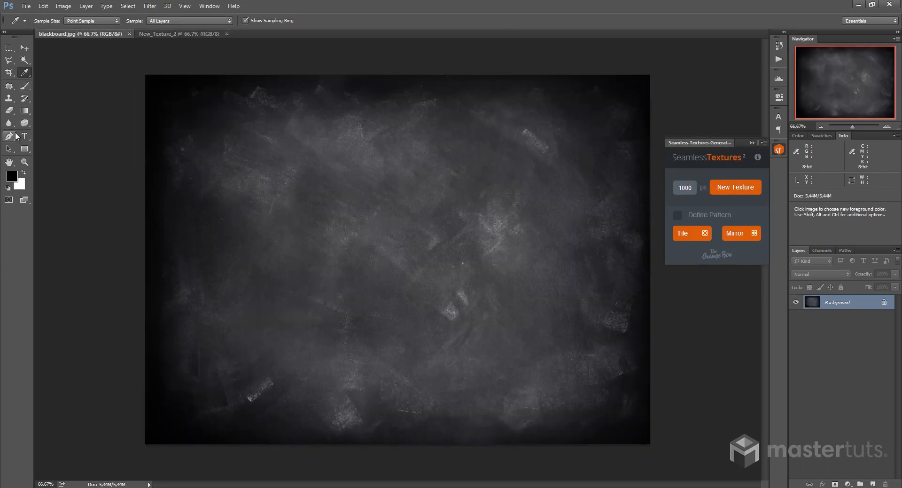
pyautogui.press('v')
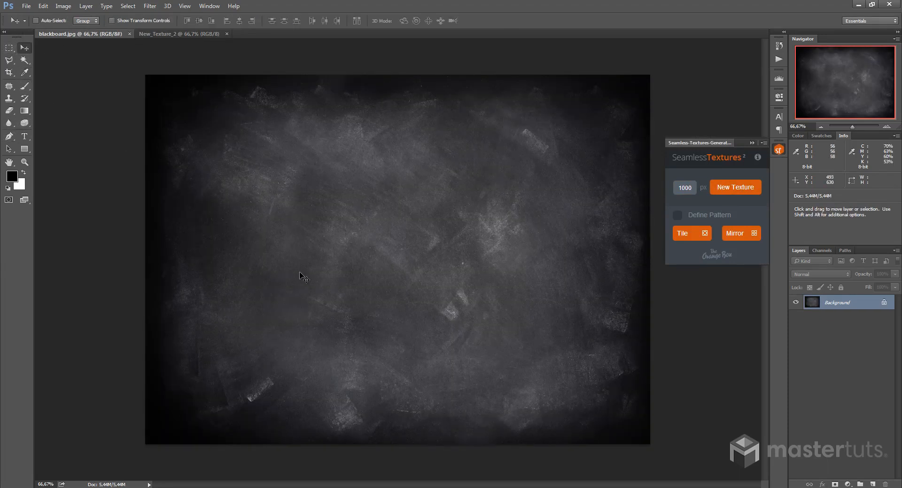
pyautogui.moveTo(304, 277); pyautogui.dragTo(382, 258)
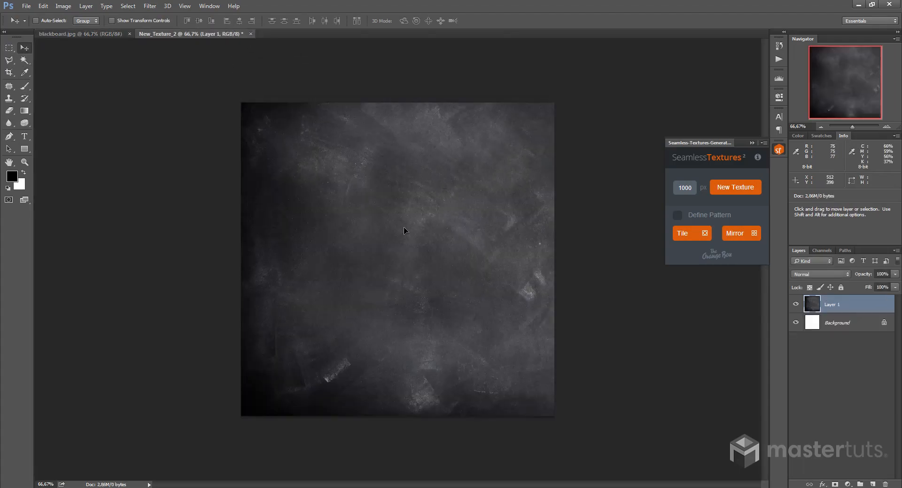
pyautogui.moveTo(404, 230)
pyautogui.mouseDown()
pyautogui.moveTo(438, 219)
pyautogui.moveTo(376, 223)
pyautogui.moveTo(450, 221)
pyautogui.moveTo(397, 228)
pyautogui.moveTo(401, 233)
pyautogui.mouseUp()
# Generate a seamless tile pattern from the blackboard layer and merge all visible layers into one.
pyautogui.click(679, 234)
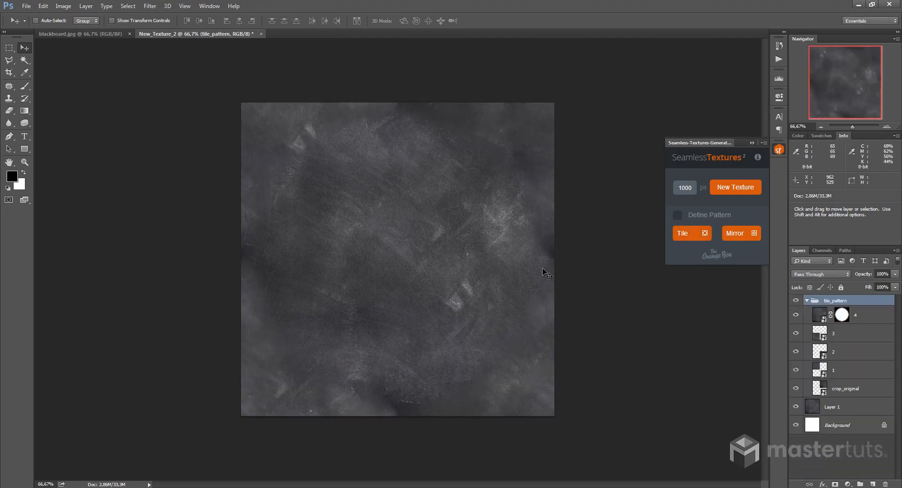
pyautogui.hotkey('ctrl', 'shift')
pyautogui.hotkey('ctrl', 'shift', 'e')
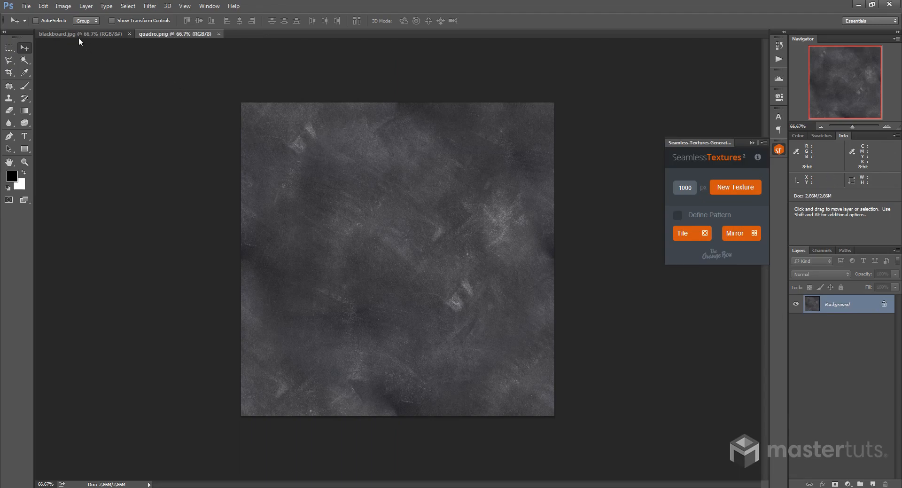
# Save the seamless texture as quadro.png in Downloads, using PNG format with Smallest / Slow compression and no interlacing.
pyautogui.click(26, 6)
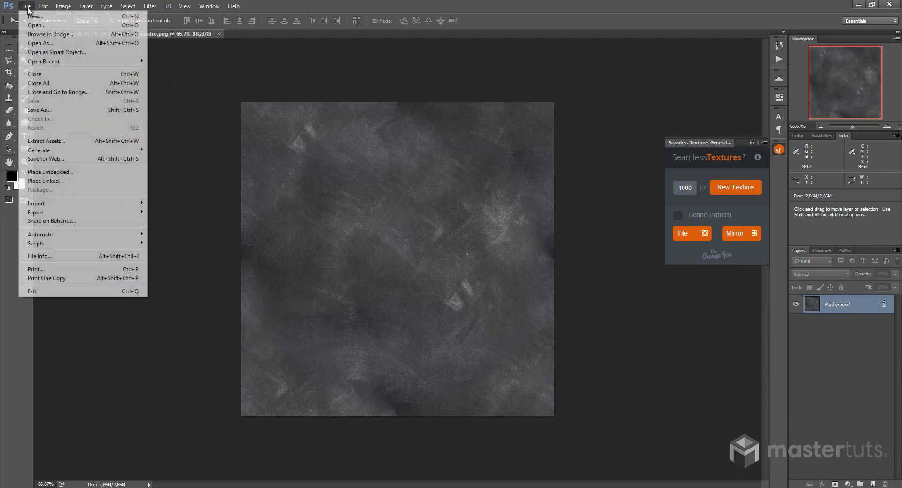
pyautogui.click(52, 111)
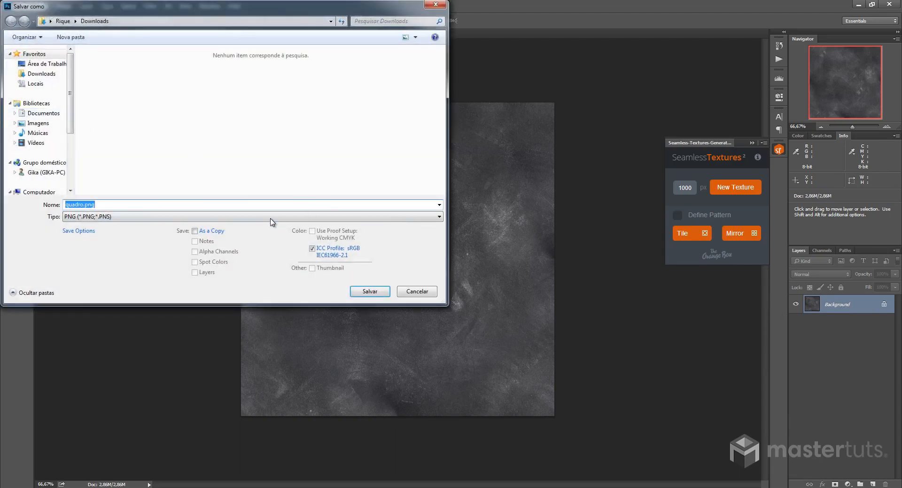
pyautogui.click(265, 217)
pyautogui.click(265, 217)
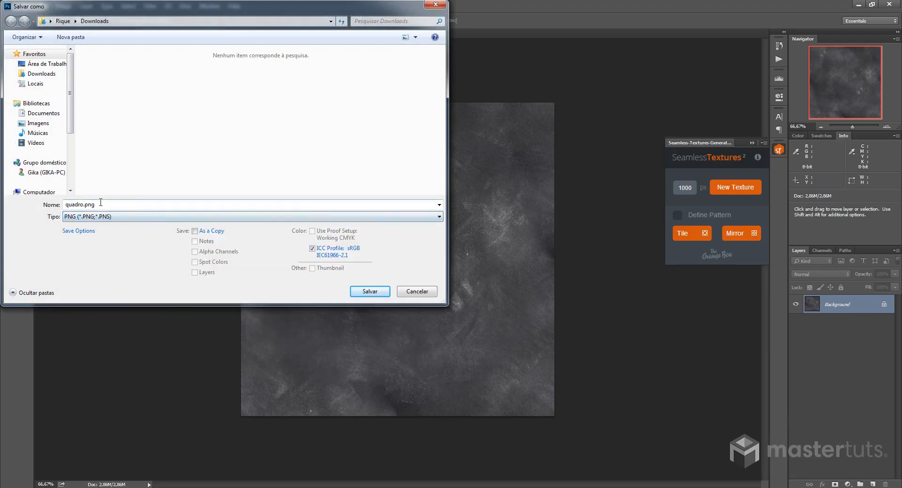
pyautogui.click(370, 291)
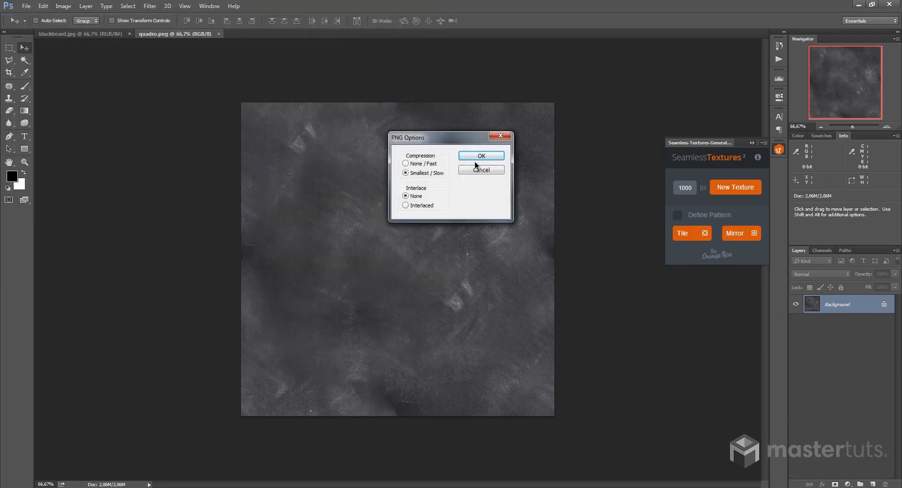
pyautogui.click(477, 158)
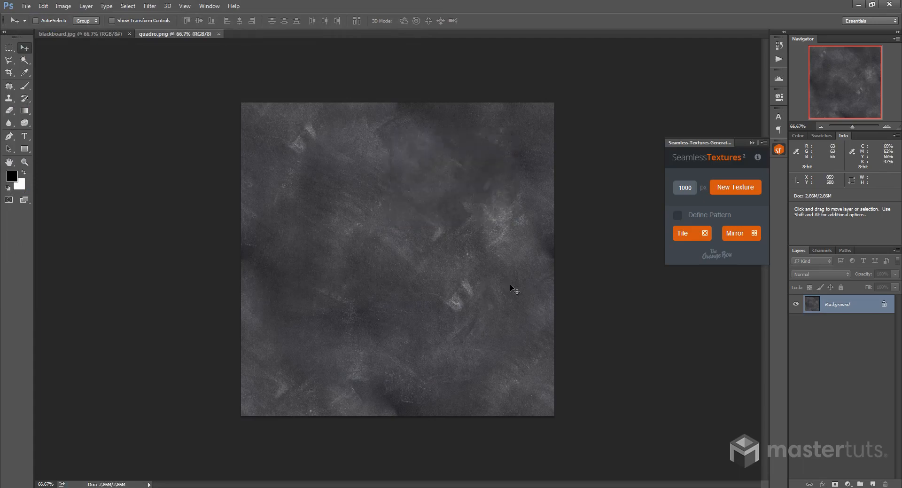
# Duplicate the texture's background layer and invert the copy's colors.
pyautogui.hotkey('ctrl', 'j')
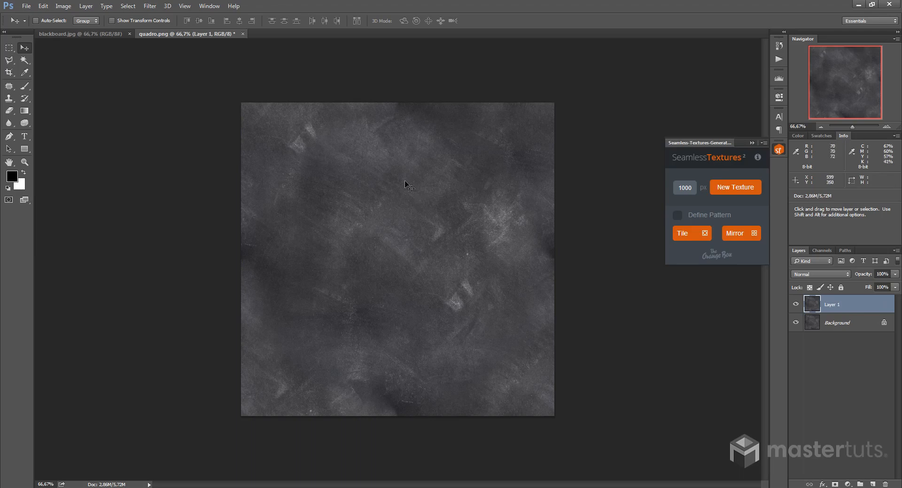
pyautogui.press('ctrl')
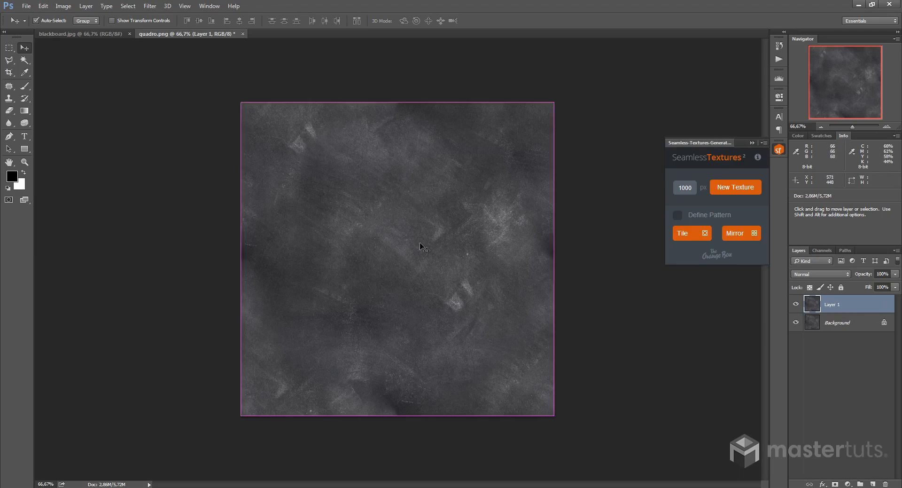
pyautogui.hotkey('ctrl', 'i')
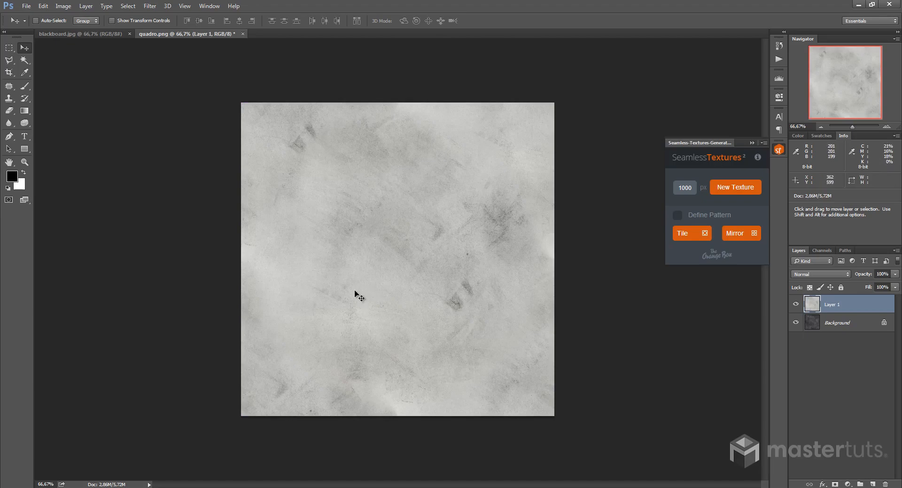
# Generate a normal map from the inverted texture layer, Layer 1.
pyautogui.click(151, 7)
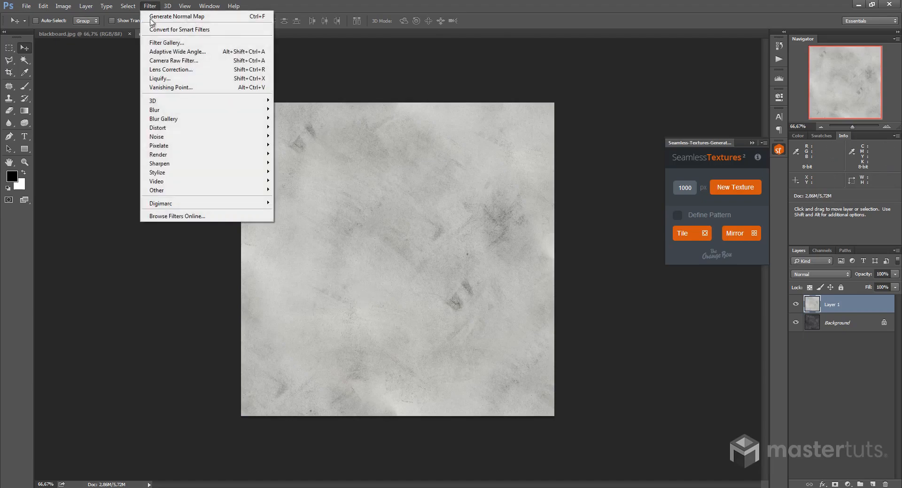
pyautogui.moveTo(154, 101)
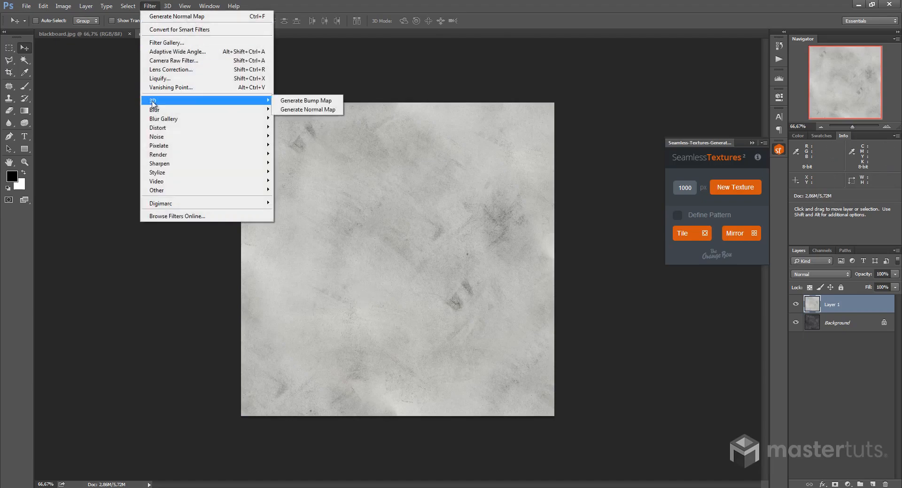
pyautogui.click(299, 113)
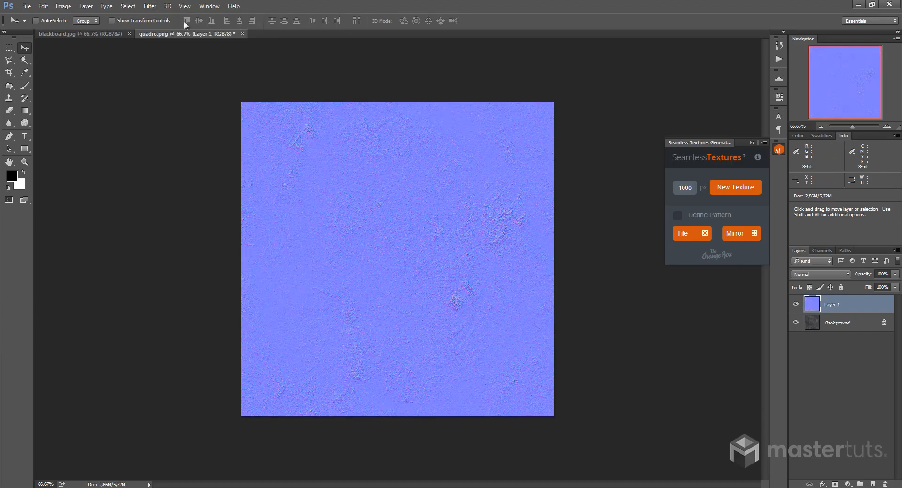
# Save the normal map as quadro_n.png in Downloads, using PNG format with Smallest / Slow compression and no interlacing.
pyautogui.click(27, 6)
pyautogui.click(44, 107)
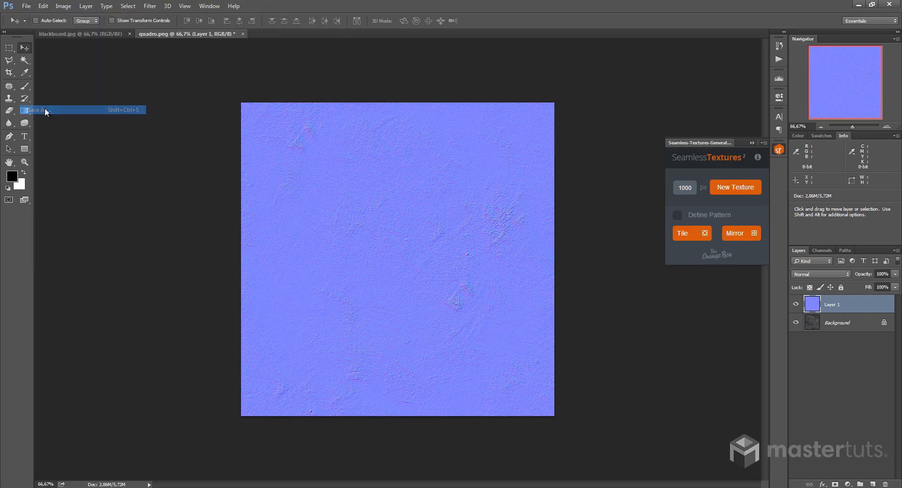
pyautogui.click(100, 217)
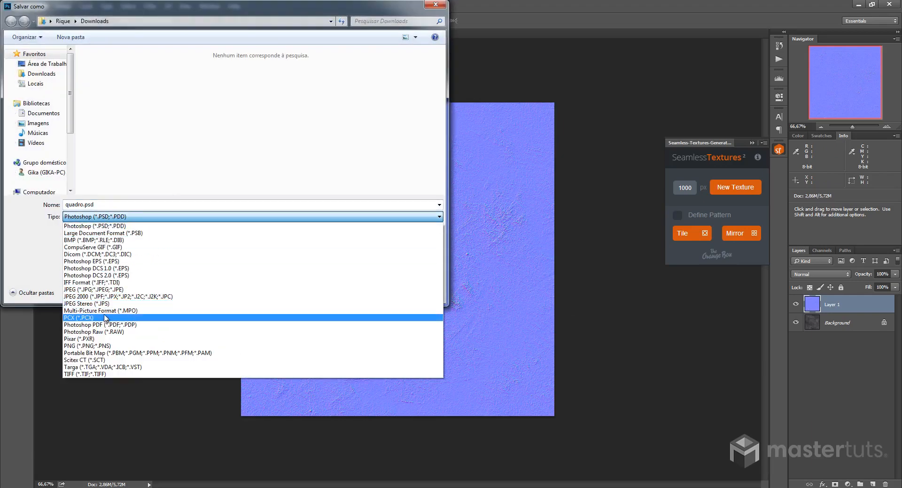
pyautogui.click(104, 346)
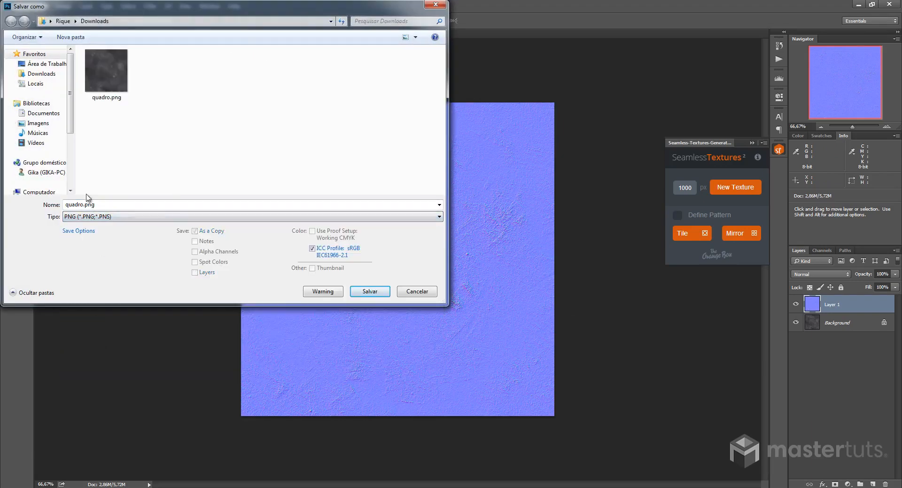
pyautogui.doubleClick(84, 205)
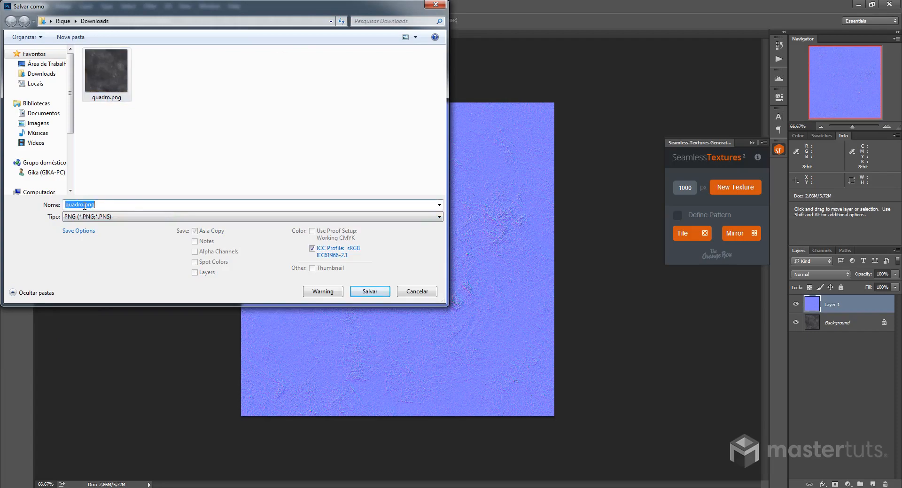
pyautogui.click(83, 205)
pyautogui.write('_n')
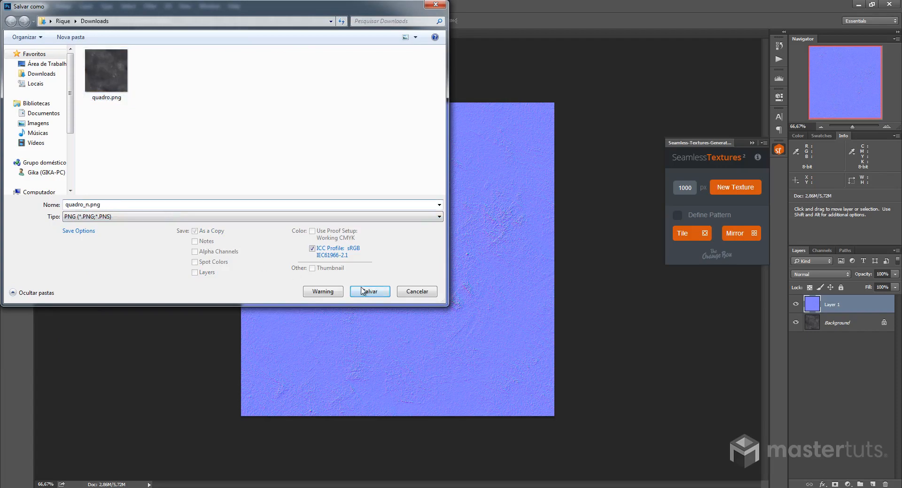
pyautogui.click(370, 291)
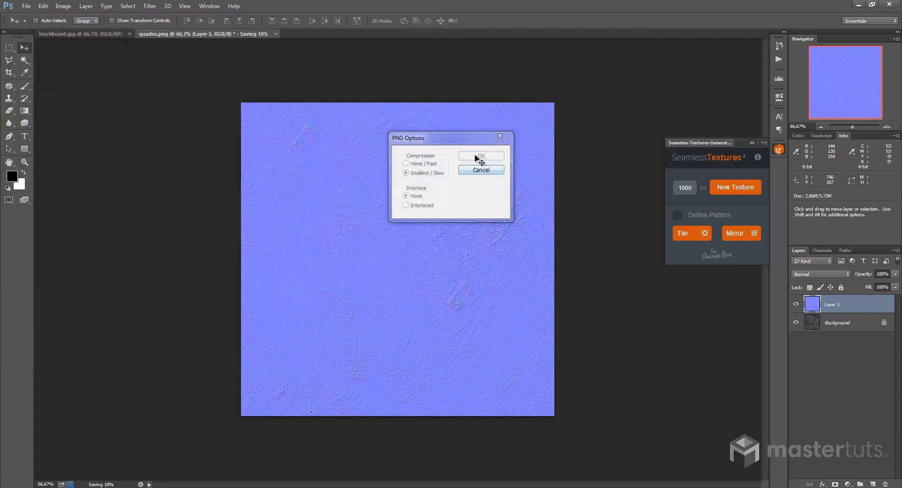
pyautogui.click(475, 156)
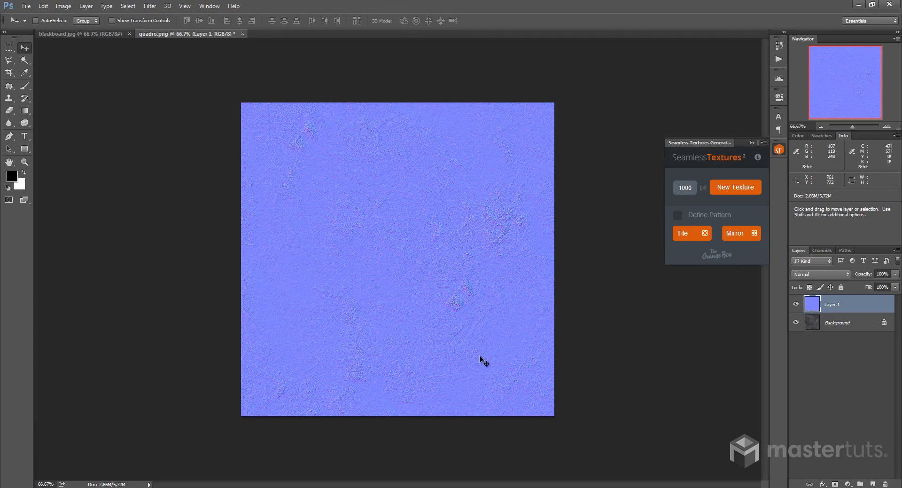
# Switch to the quadro negro projeto.skp model in SketchUp and show the last render in the V-Ray frame buffer.
pyautogui.click(286, 487)
pyautogui.click(340, 447)
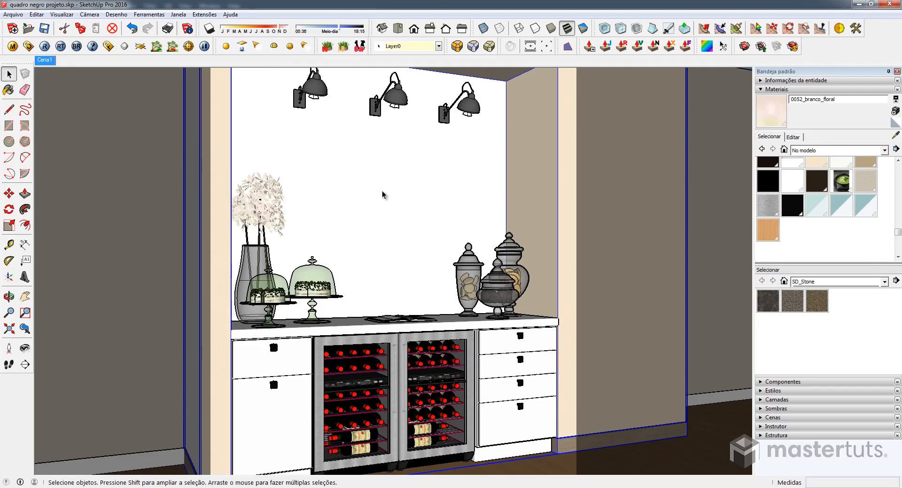
pyautogui.click(108, 47)
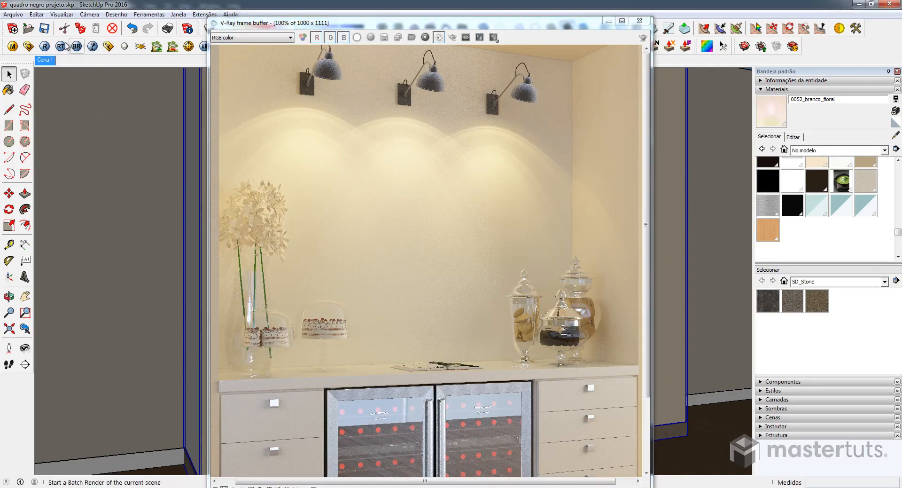
# Enable Override materials in V-Ray's global switches, and close the option editor and the frame buffer.
pyautogui.click(29, 46)
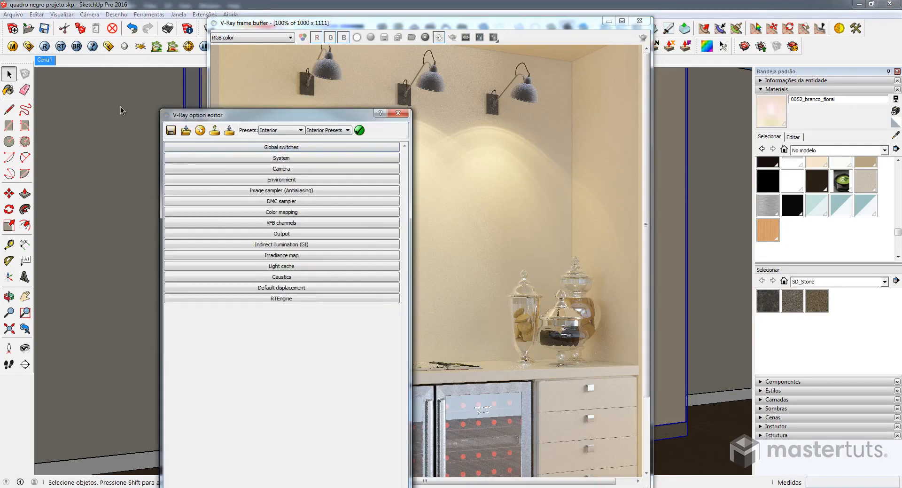
pyautogui.click(282, 146)
pyautogui.click(385, 249)
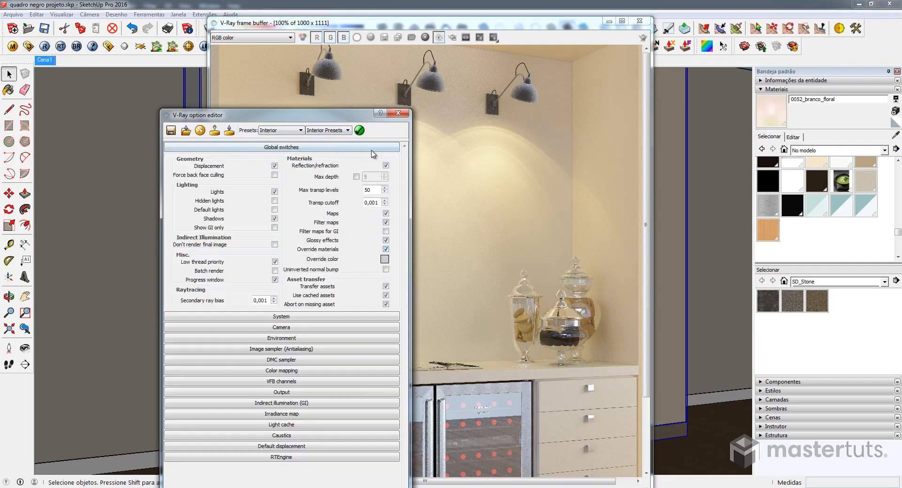
pyautogui.click(369, 148)
pyautogui.click(399, 113)
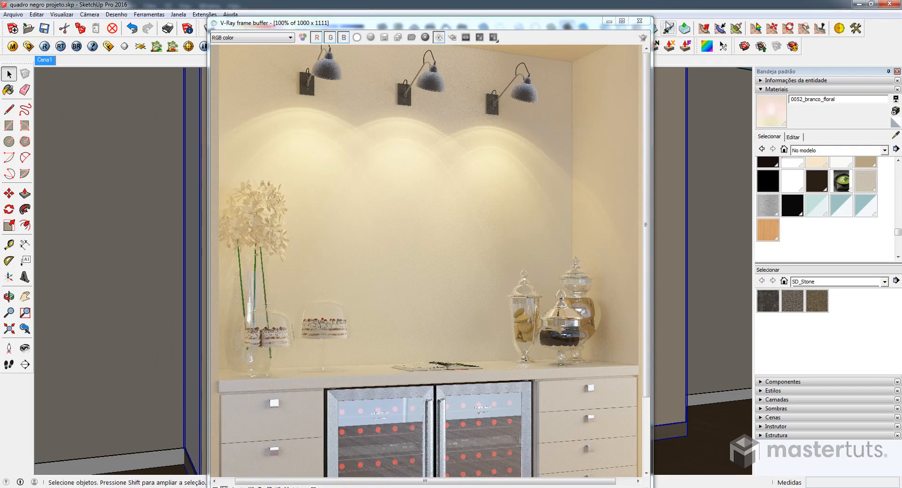
pyautogui.click(640, 20)
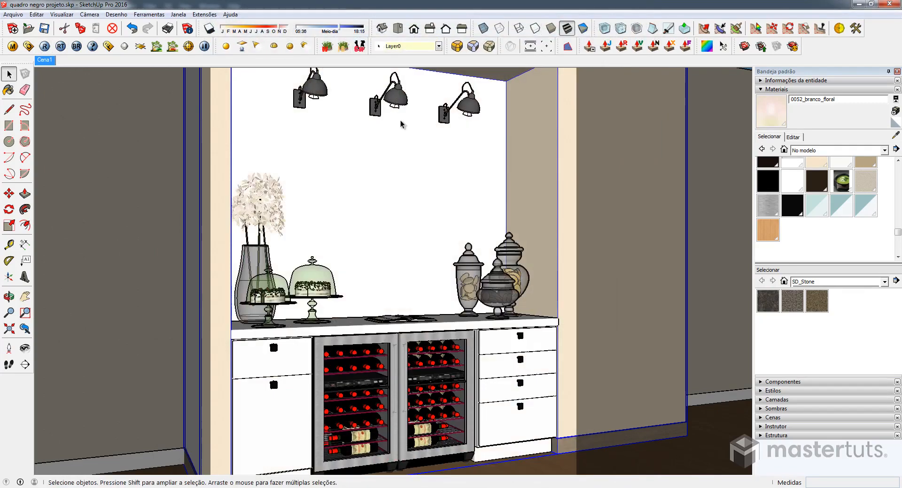
# Open the V-Ray material editor and sample the niche's back wall to select its Quadro Negro material.
pyautogui.click(13, 46)
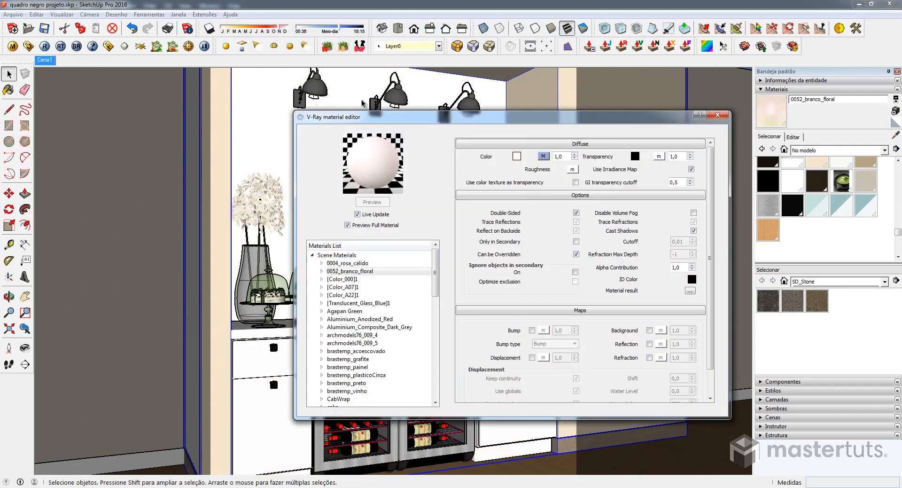
pyautogui.moveTo(414, 121); pyautogui.dragTo(174, 163)
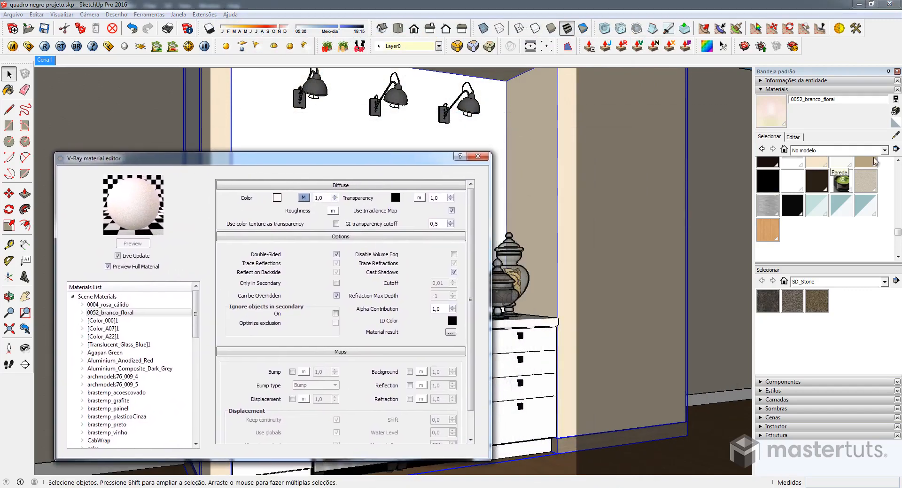
pyautogui.click(897, 136)
pyautogui.click(479, 137)
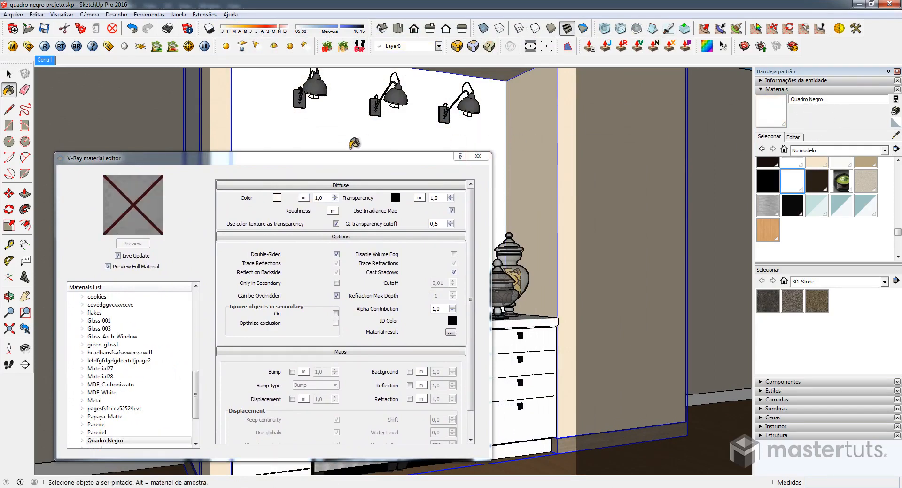
# Add a VRayBRDF layer to the Quadro Negro material.
pyautogui.moveTo(356, 160); pyautogui.dragTo(385, 108)
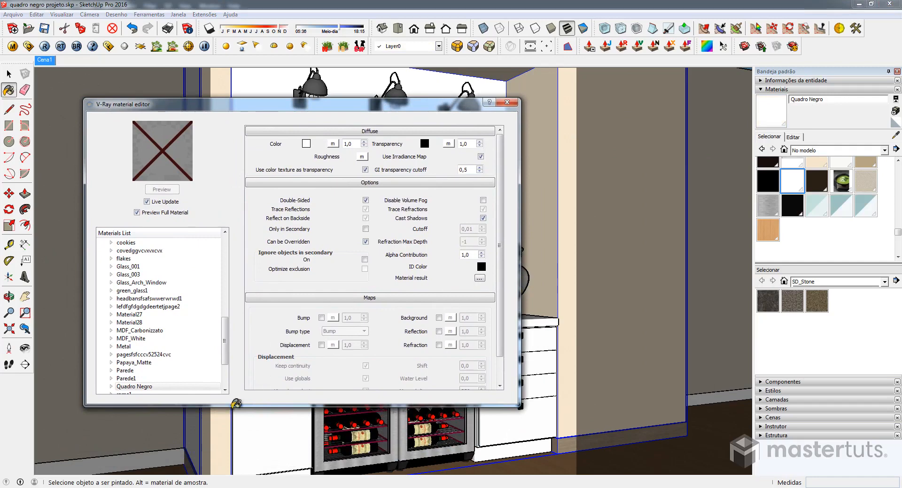
pyautogui.rightClick(155, 386)
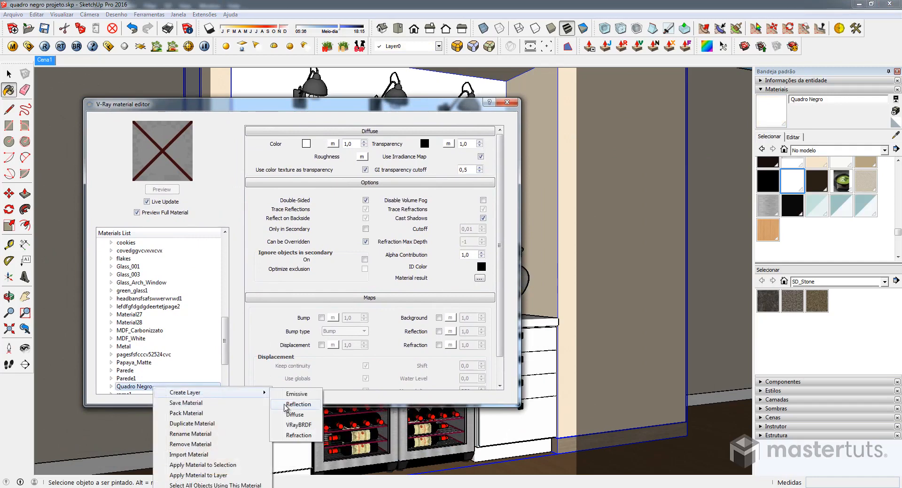
pyautogui.click(299, 424)
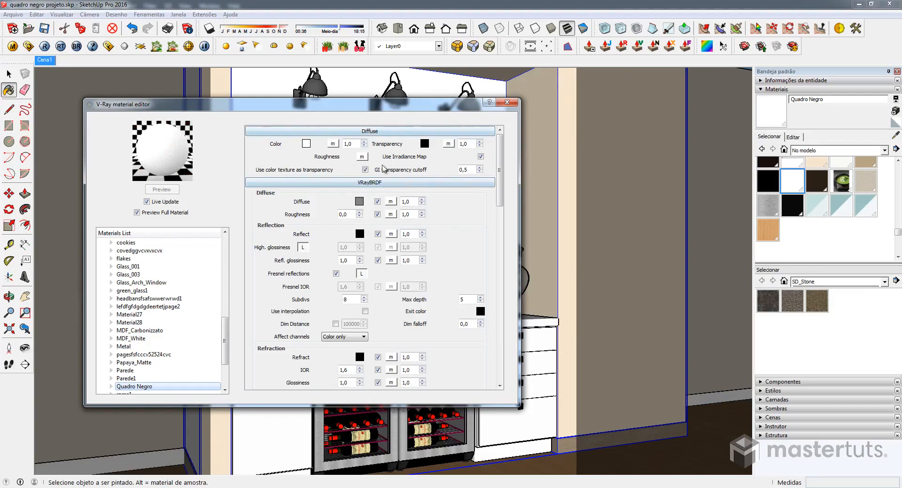
# Assign a white TexAColor map to the Quadro Negro transparency and turn off Use color texture as transparency.
pyautogui.click(448, 144)
pyautogui.click(492, 197)
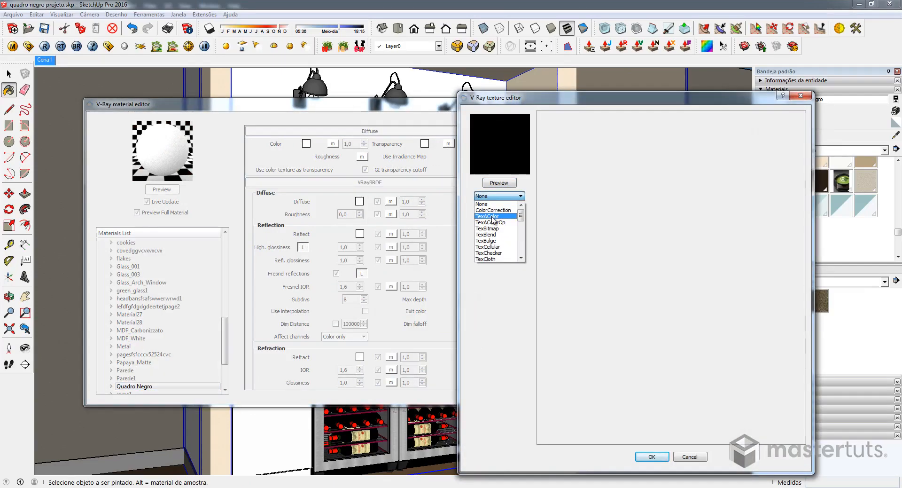
pyautogui.click(491, 216)
pyautogui.click(598, 120)
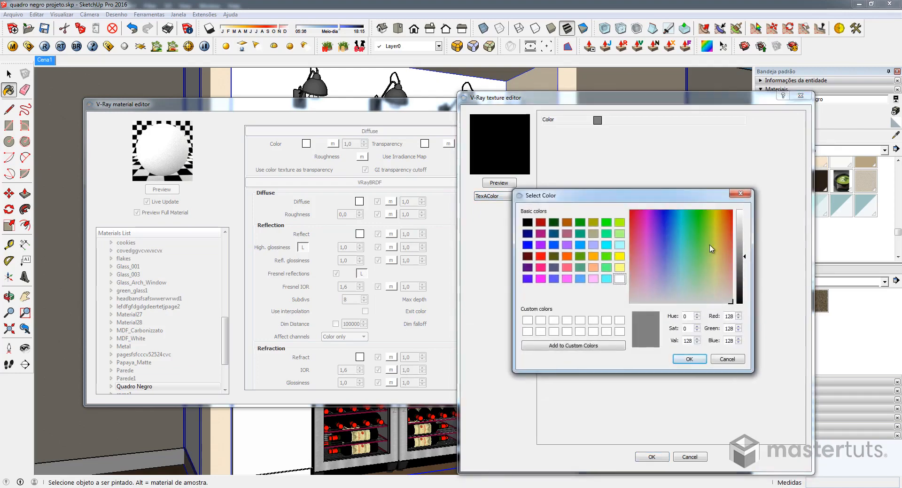
pyautogui.moveTo(747, 260); pyautogui.dragTo(744, 209)
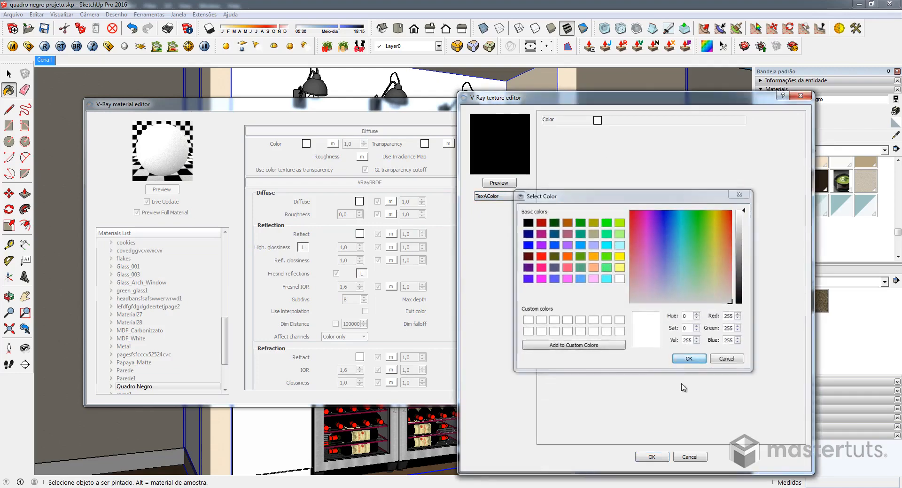
pyautogui.click(690, 359)
pyautogui.click(651, 456)
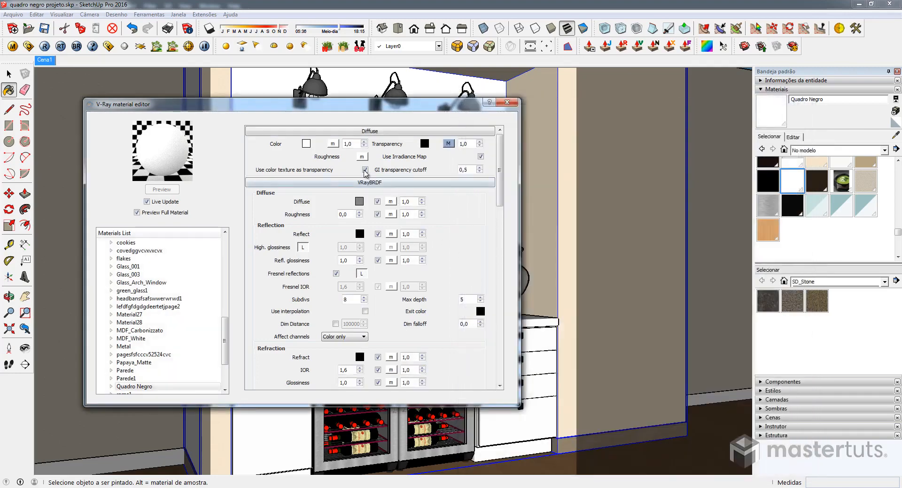
pyautogui.click(365, 169)
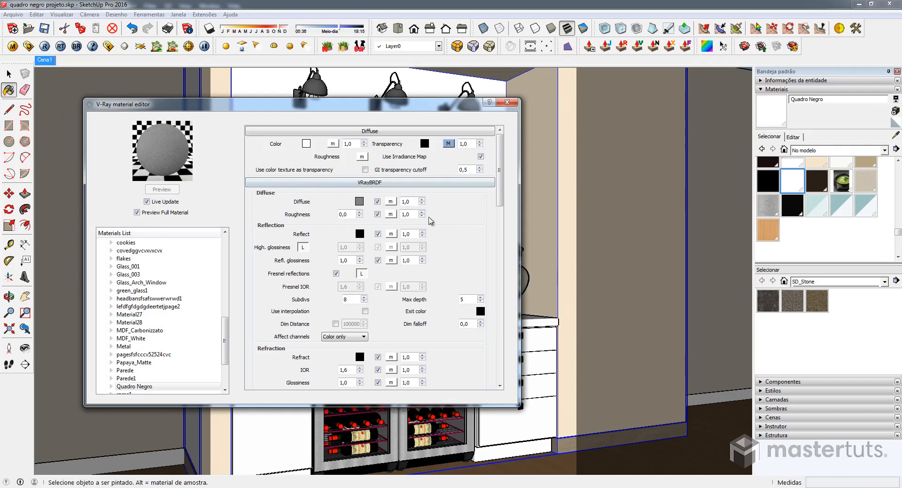
# Load quadro.png from Downloads as a TexBitmap in the diffuse map of the VRayBRDF layer.
pyautogui.click(391, 202)
pyautogui.click(505, 196)
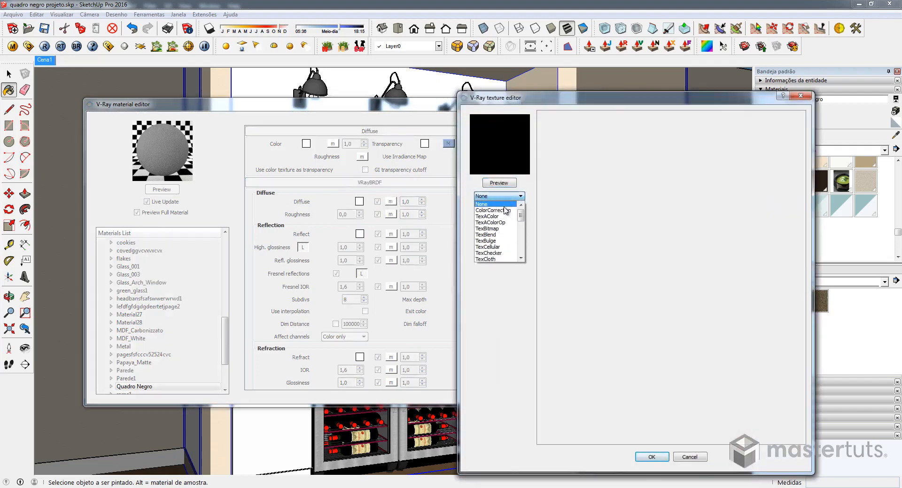
pyautogui.click(487, 229)
pyautogui.click(517, 185)
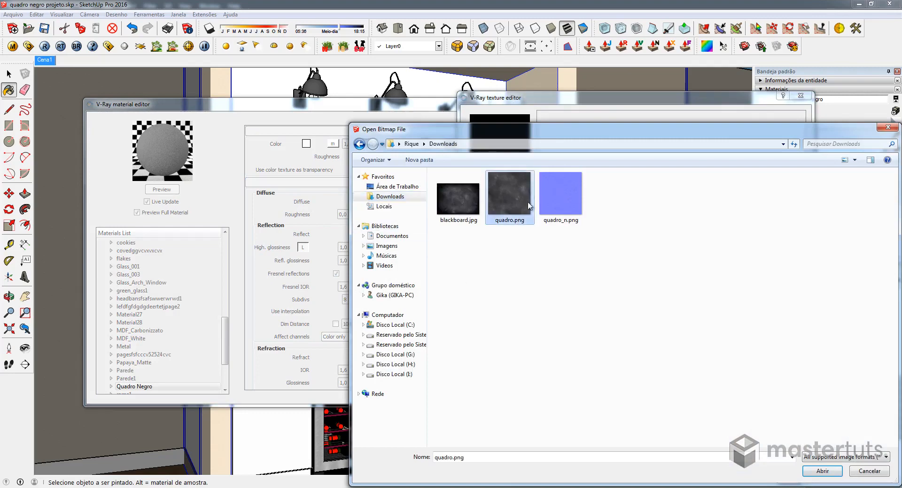
pyautogui.doubleClick(514, 186)
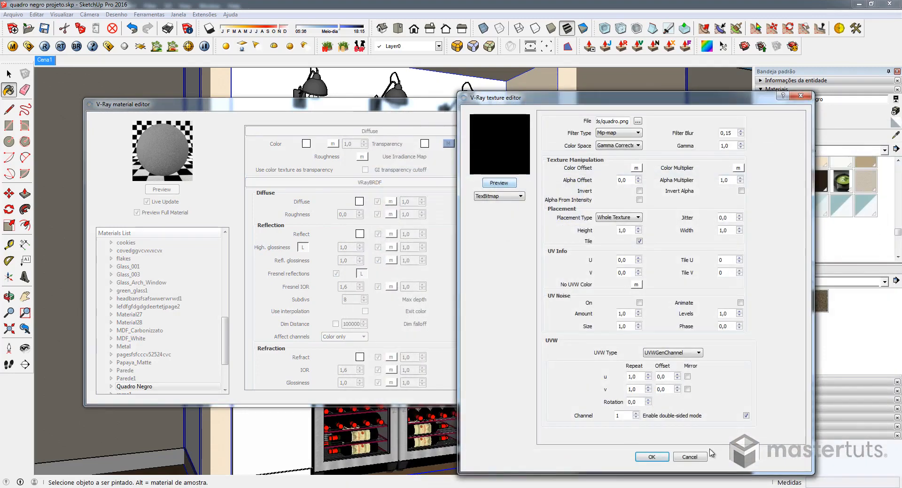
pyautogui.click(652, 457)
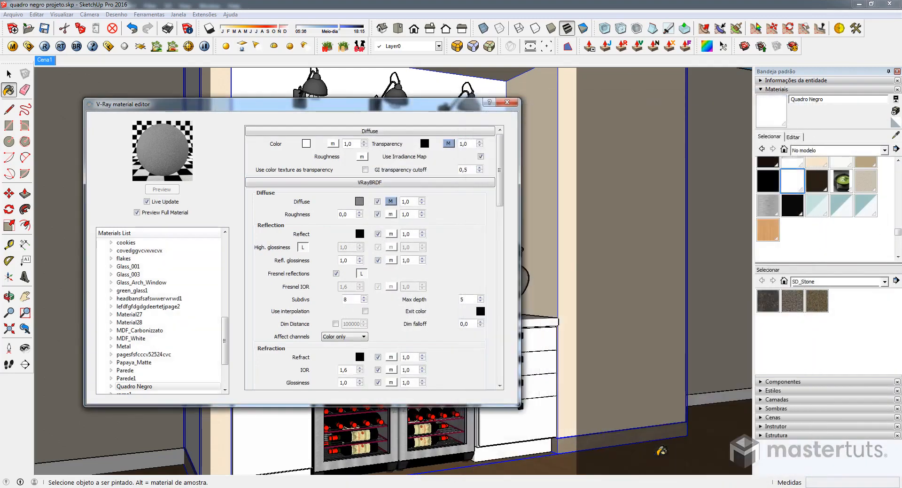
# Collapse the Diffuse and VRayBRDF settings and turn off Can be Overridden for the Quadro Negro material.
pyautogui.moveTo(368, 104); pyautogui.dragTo(387, 113)
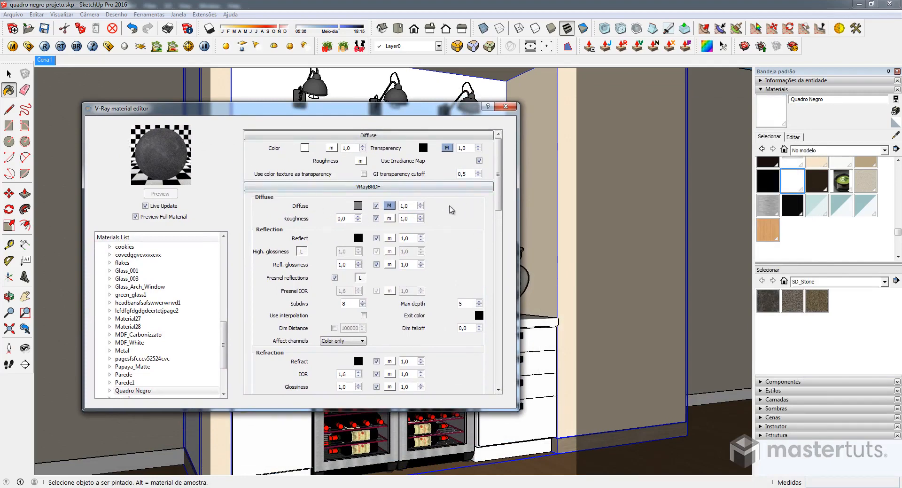
pyautogui.click(454, 136)
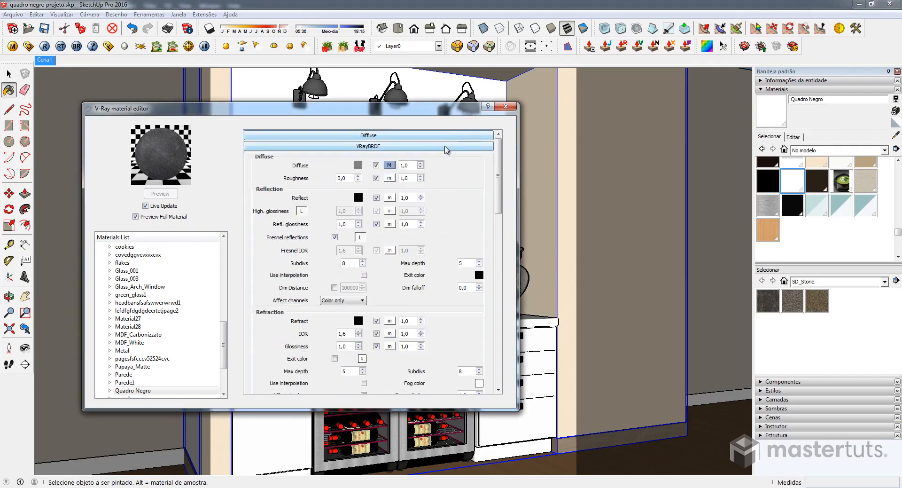
pyautogui.click(445, 147)
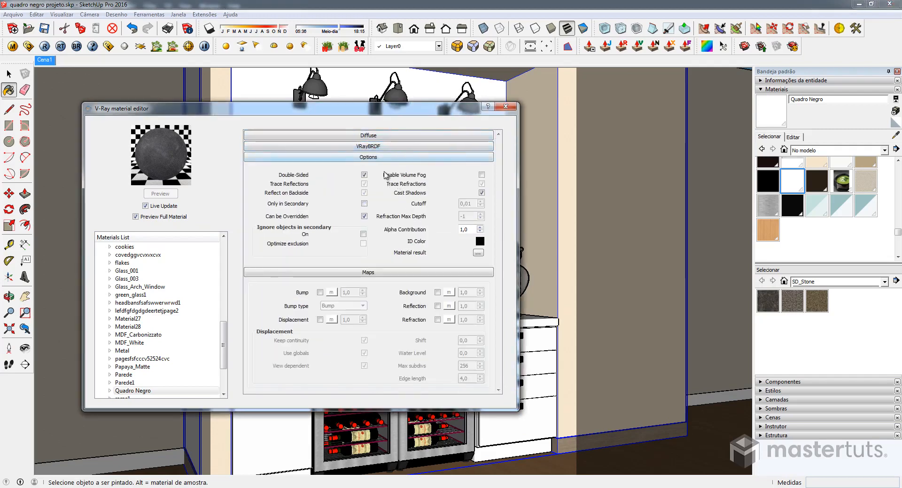
pyautogui.click(364, 216)
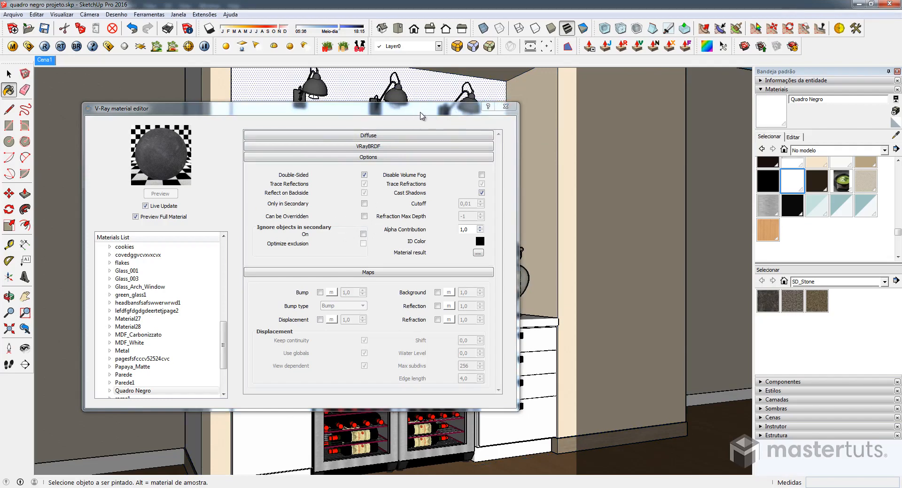
# Set the UVW repeat of the Quadro Negro diffuse bitmap quadro.png to 1,5 in both u and v.
pyautogui.click(392, 157)
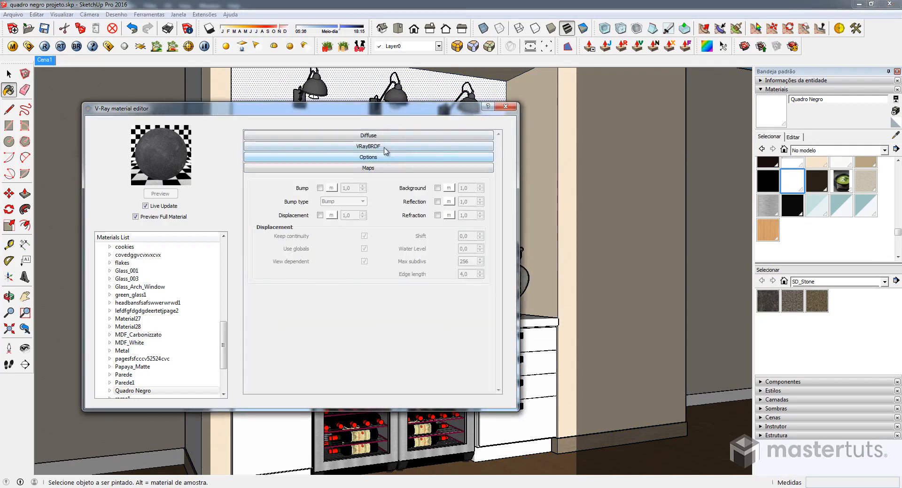
pyautogui.click(386, 149)
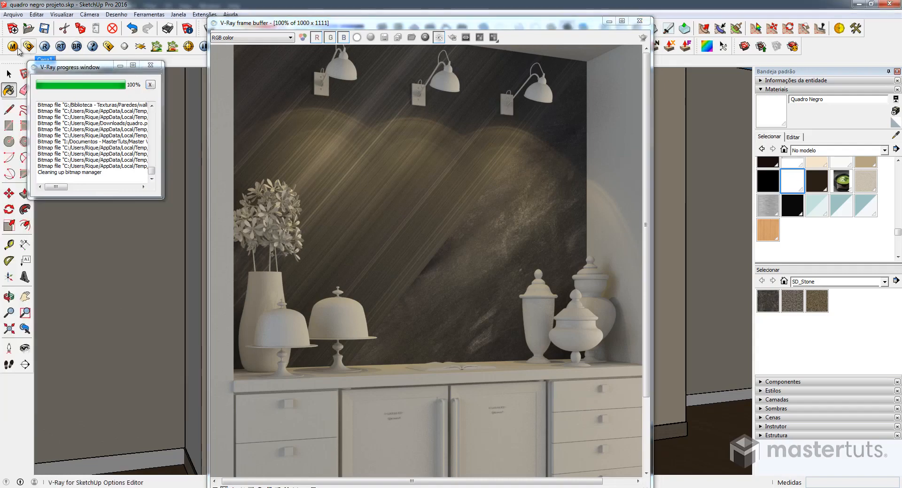
pyautogui.click(12, 46)
pyautogui.click(414, 33)
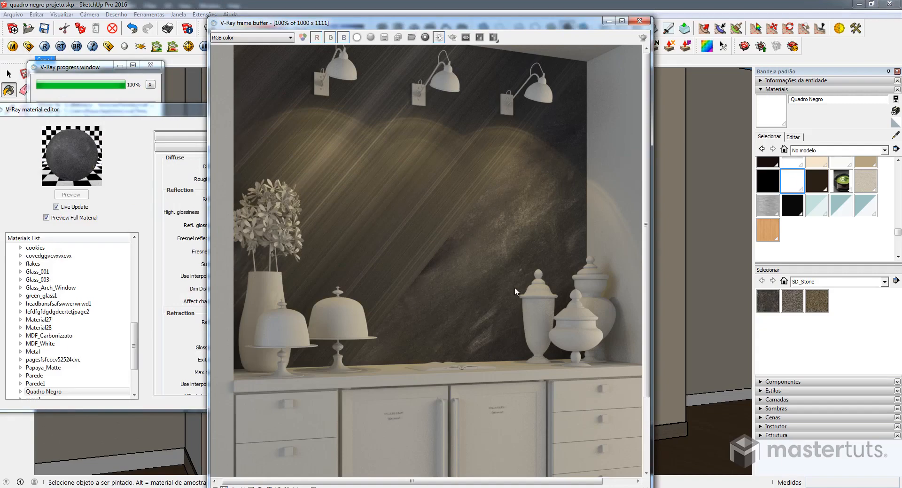
pyautogui.click(198, 150)
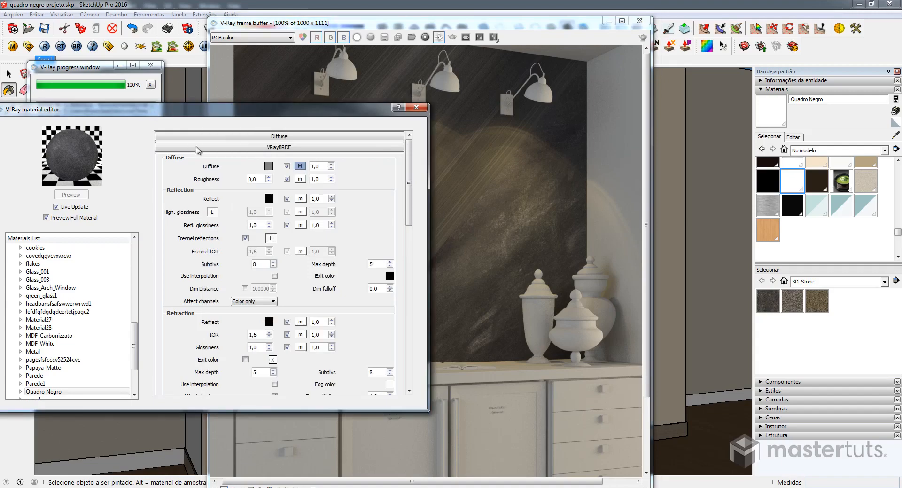
pyautogui.click(300, 166)
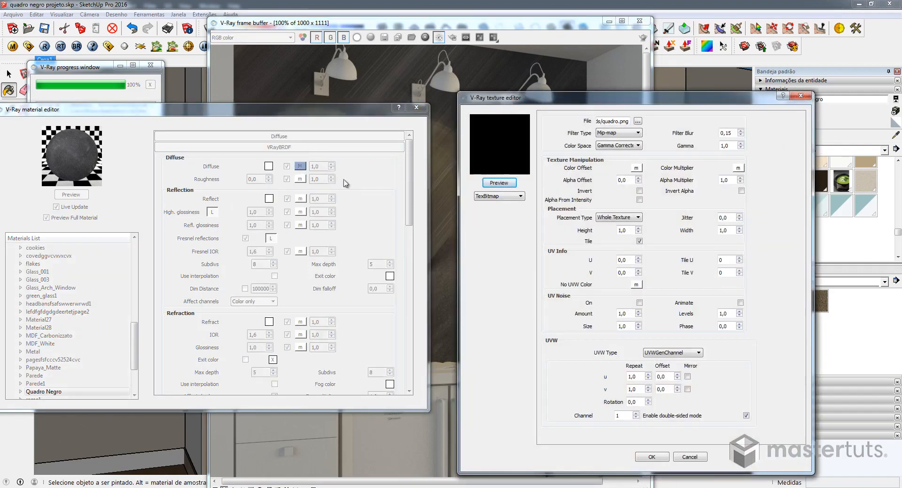
pyautogui.doubleClick(639, 377)
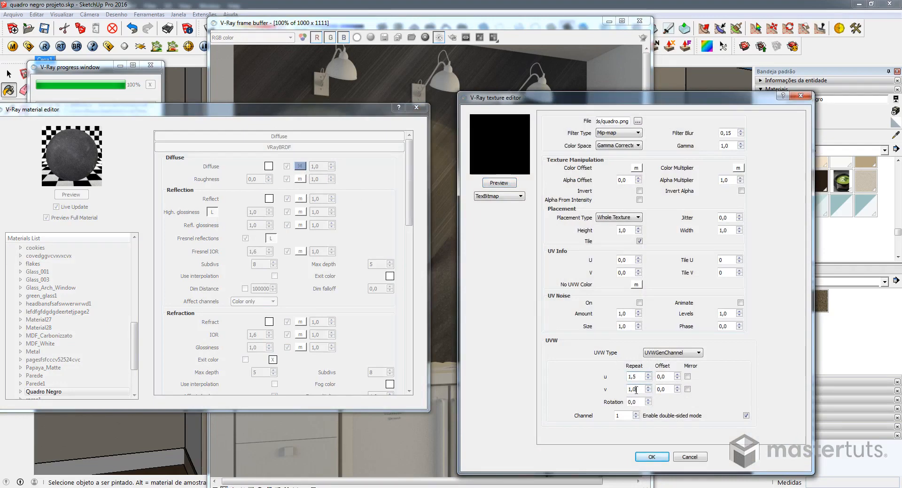
pyautogui.write('5')
pyautogui.click(500, 183)
pyautogui.click(653, 457)
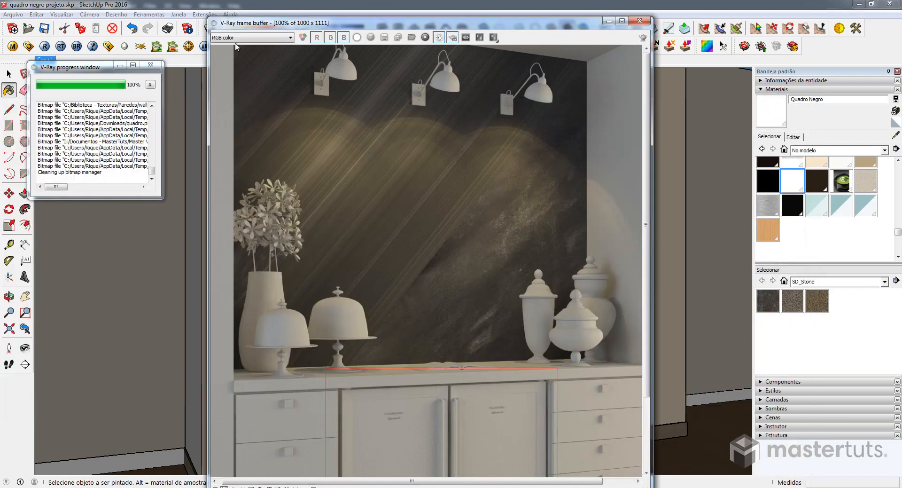
# Render a region covering the whole blackboard wall, and narrow the render region to the wall area around the jars.
pyautogui.moveTo(233, 45); pyautogui.dragTo(599, 372)
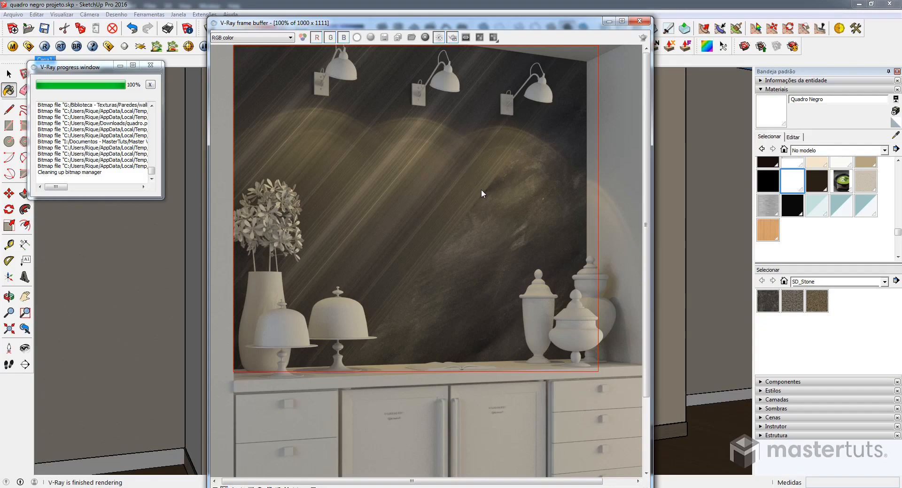
pyautogui.moveTo(481, 175); pyautogui.dragTo(587, 362)
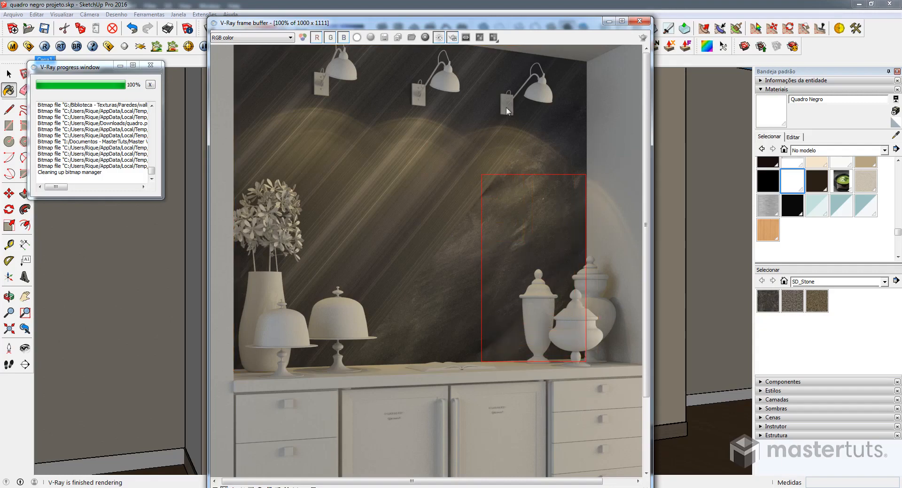
# Set the Quadro Negro reflection colour value to 90 and the reflection glossiness to 0,7.
pyautogui.click(13, 46)
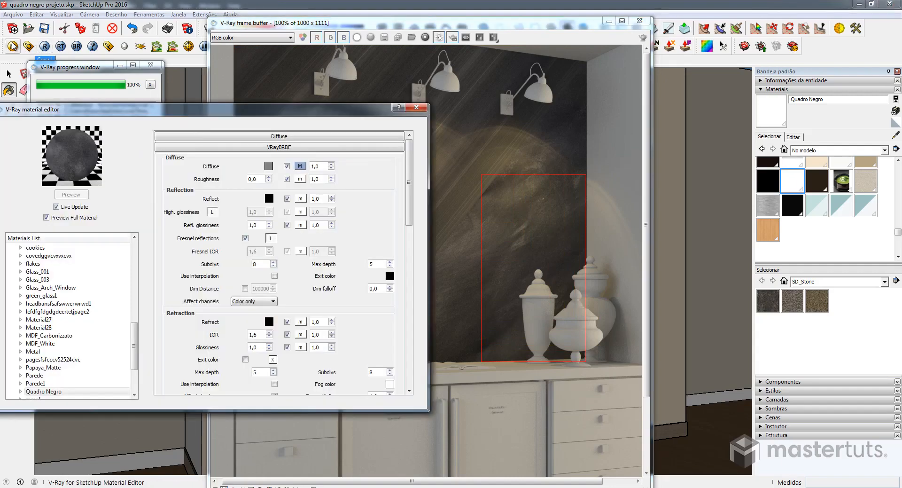
pyautogui.click(270, 200)
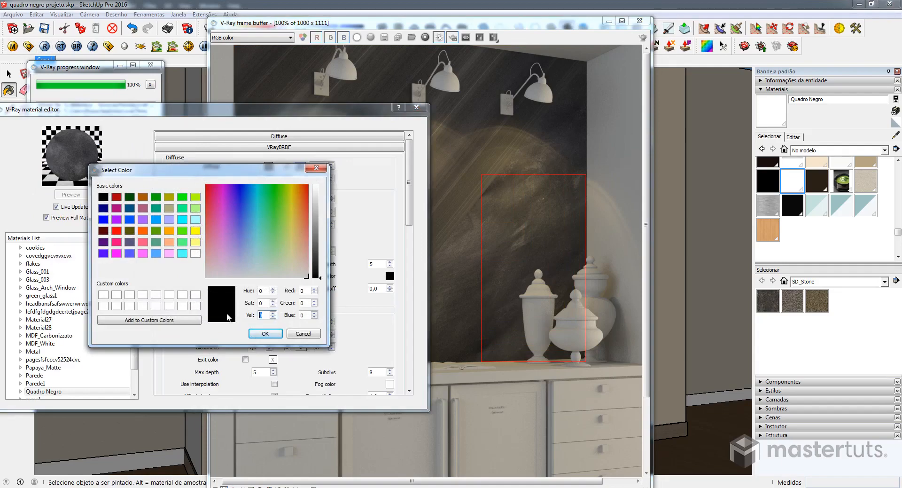
pyautogui.write('90')
pyautogui.click(266, 333)
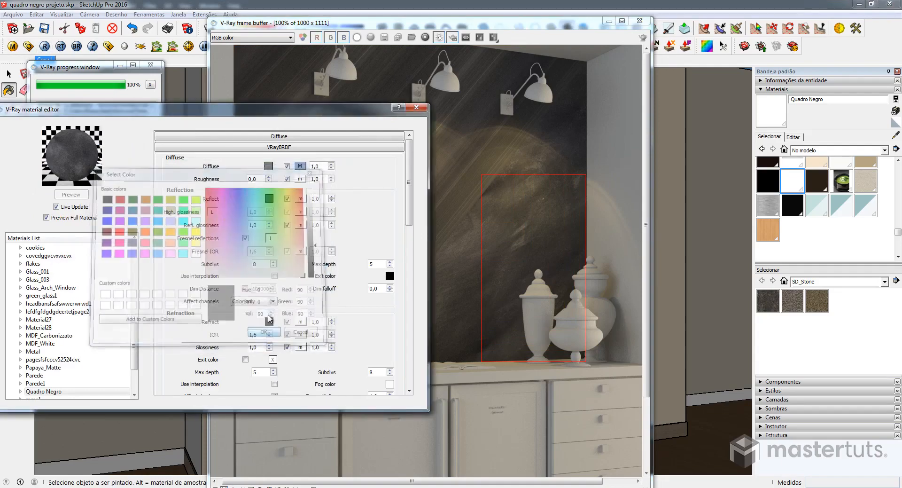
pyautogui.doubleClick(261, 224)
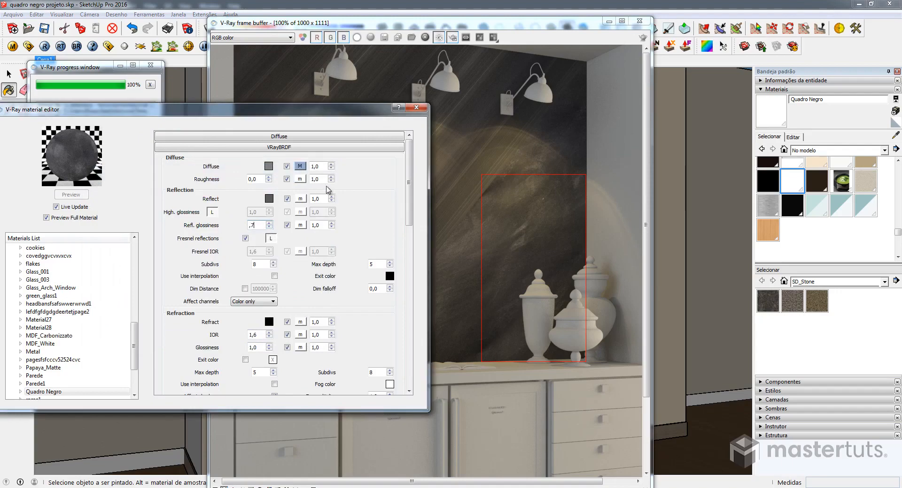
# Enable the bump map of the Quadro Negro material and load quadro_n.png into it as a TexBitmap.
pyautogui.click(321, 148)
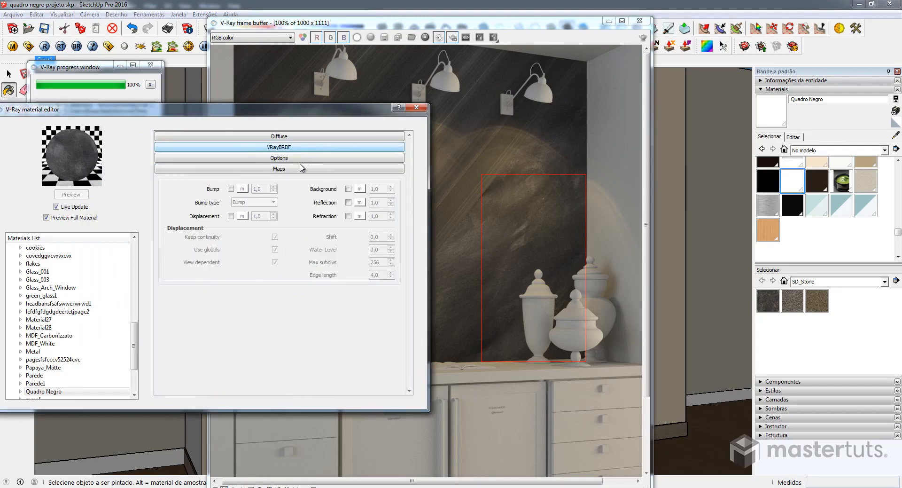
pyautogui.click(278, 170)
pyautogui.click(274, 169)
pyautogui.click(242, 188)
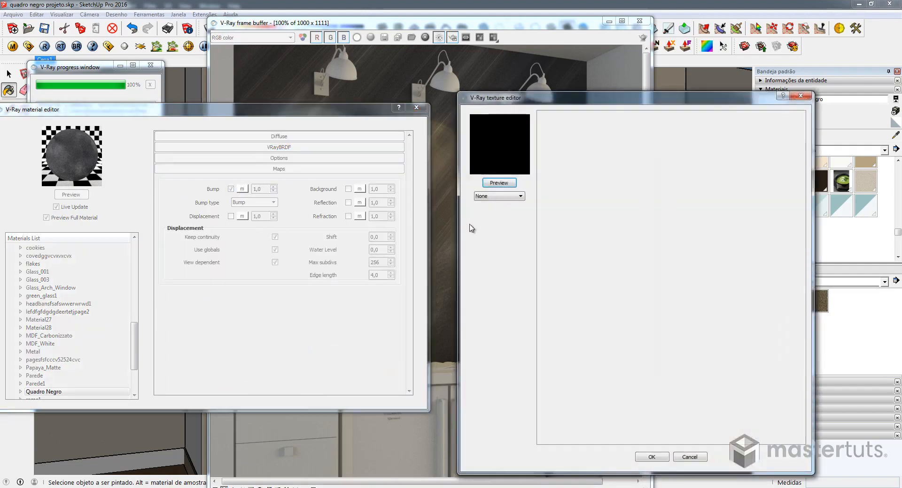
pyautogui.click(497, 197)
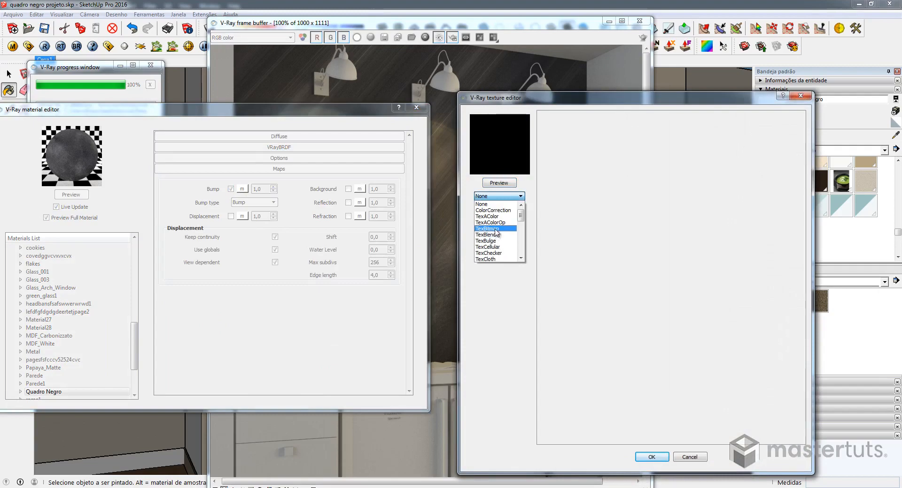
pyautogui.click(487, 229)
pyautogui.doubleClick(559, 203)
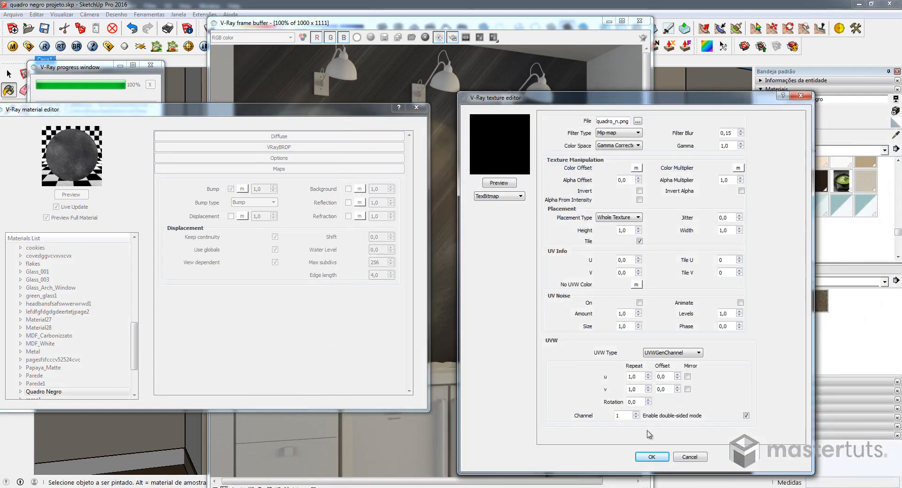
pyautogui.click(652, 456)
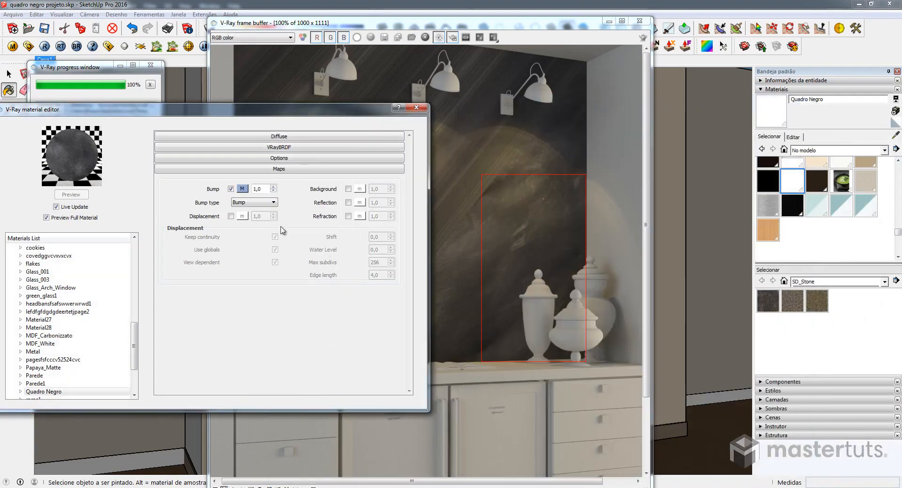
# Set the bump type to tangent normal map with a 0,001 multiplier, and re-render the region around the jars.
pyautogui.click(252, 203)
pyautogui.click(254, 217)
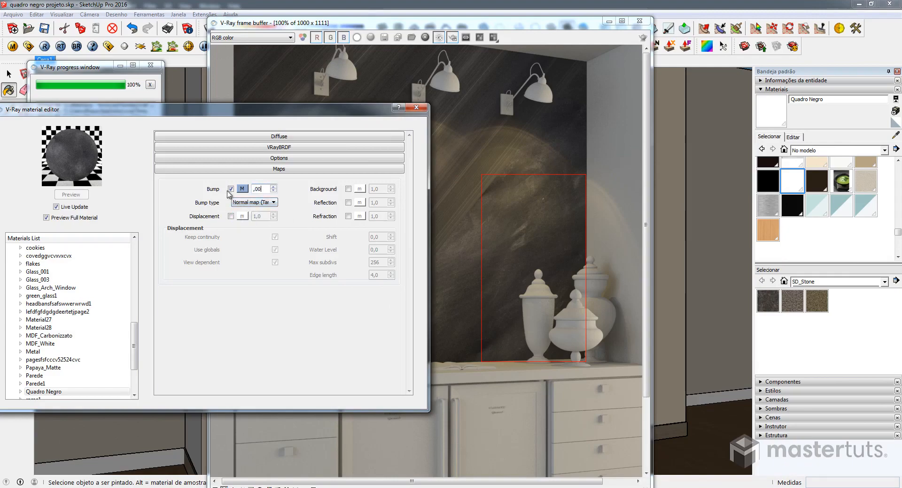
pyautogui.click(258, 189)
pyautogui.write(',001')
pyautogui.press('Return')
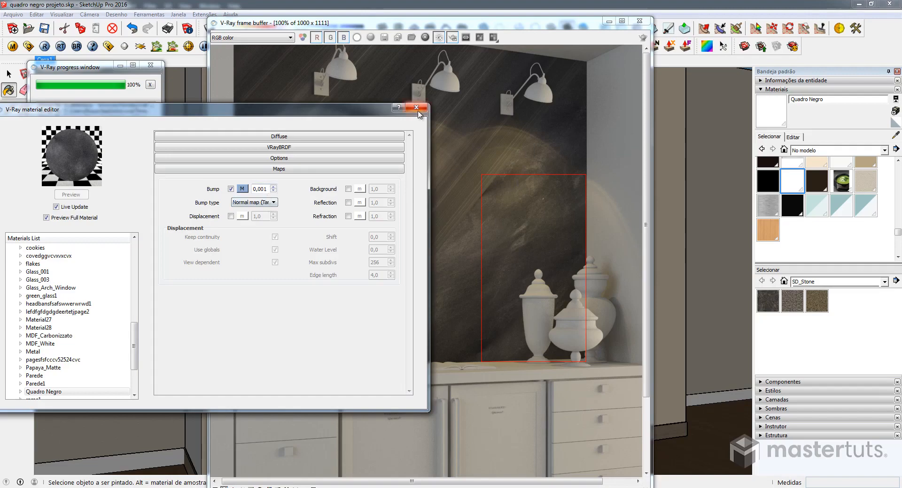
pyautogui.click(643, 37)
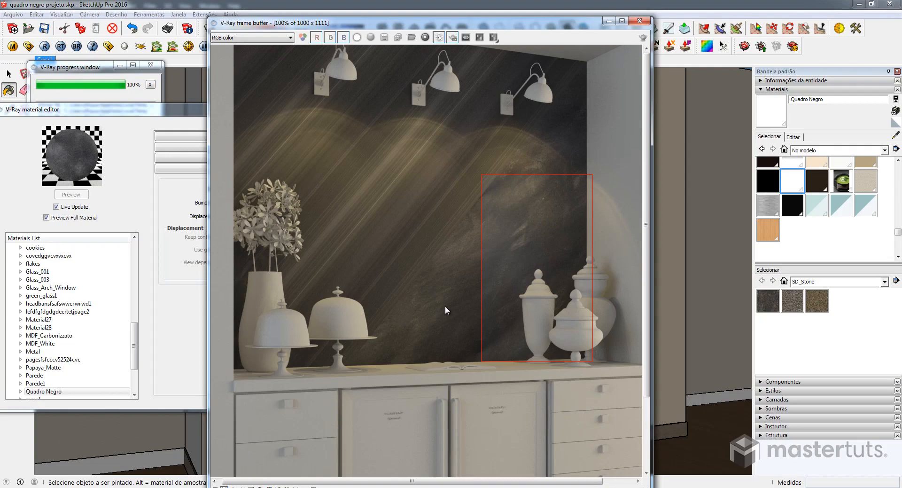
# Set the diffuse map multiplier in the VRayBRDF layer of Quadro Negro to 0,8.
pyautogui.click(609, 22)
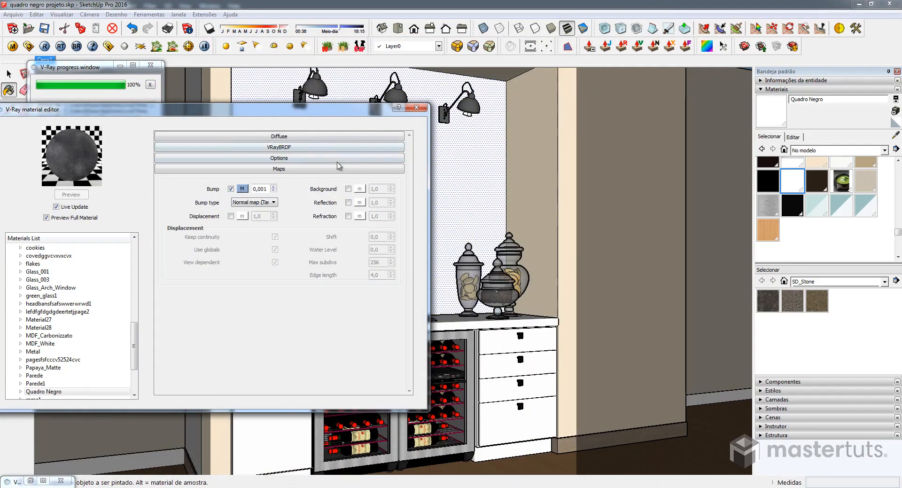
pyautogui.click(289, 148)
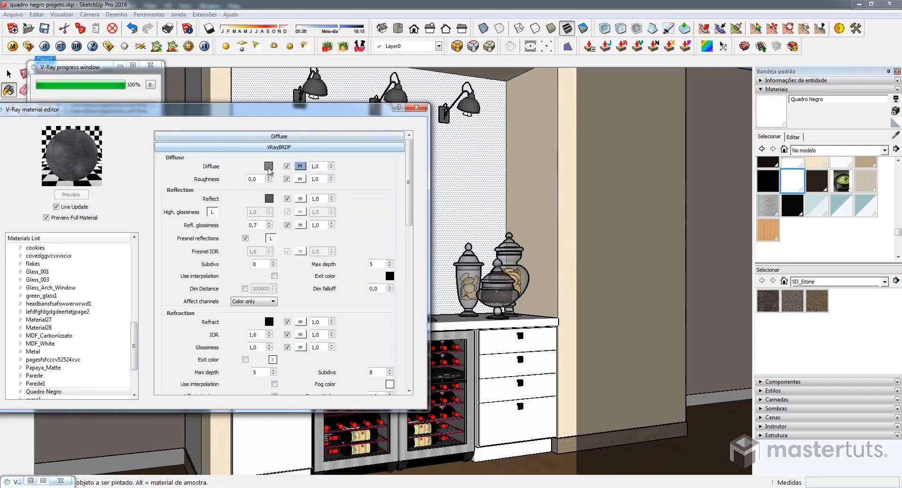
pyautogui.click(299, 165)
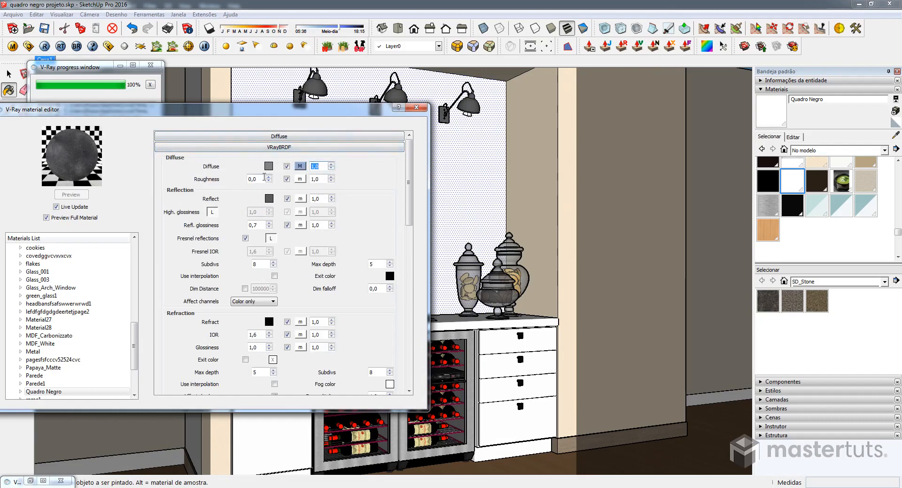
pyautogui.write(',8')
pyautogui.click(368, 175)
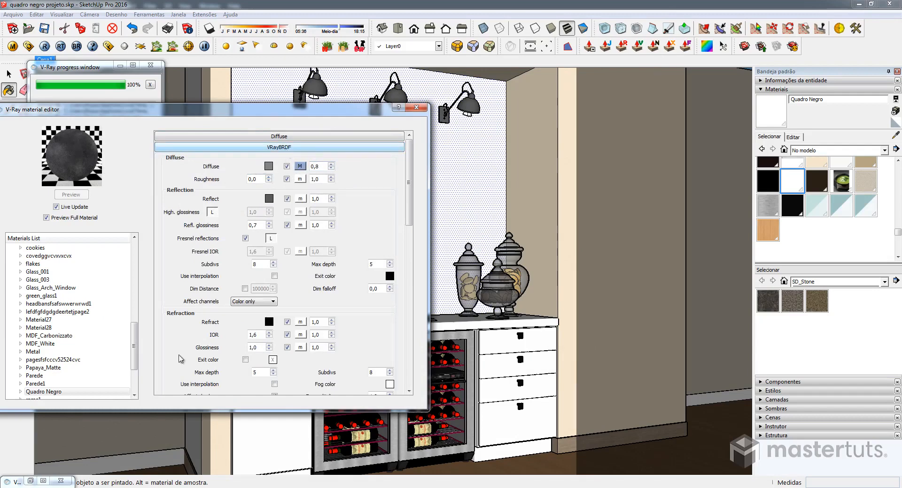
# Restore the frame buffer, re-render the region around the jars, and extend the render region over the whole blackboard wall.
pyautogui.click(30, 481)
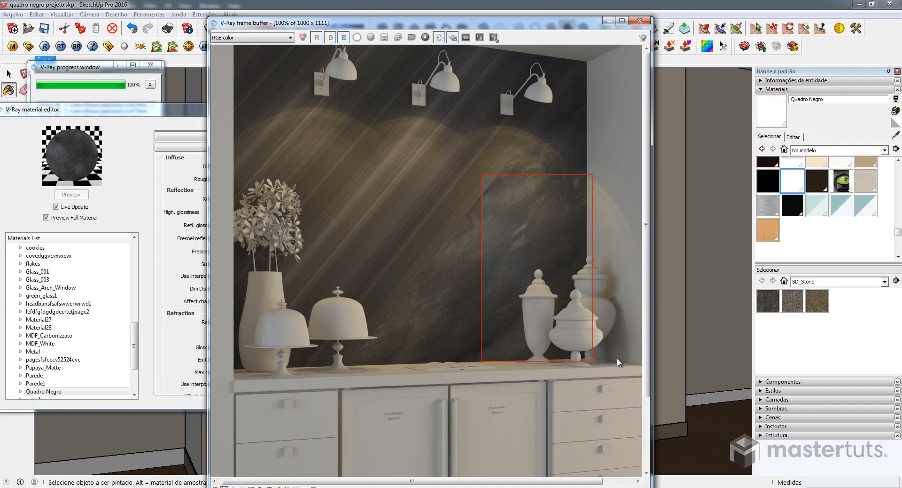
pyautogui.moveTo(596, 362); pyautogui.dragTo(236, 47)
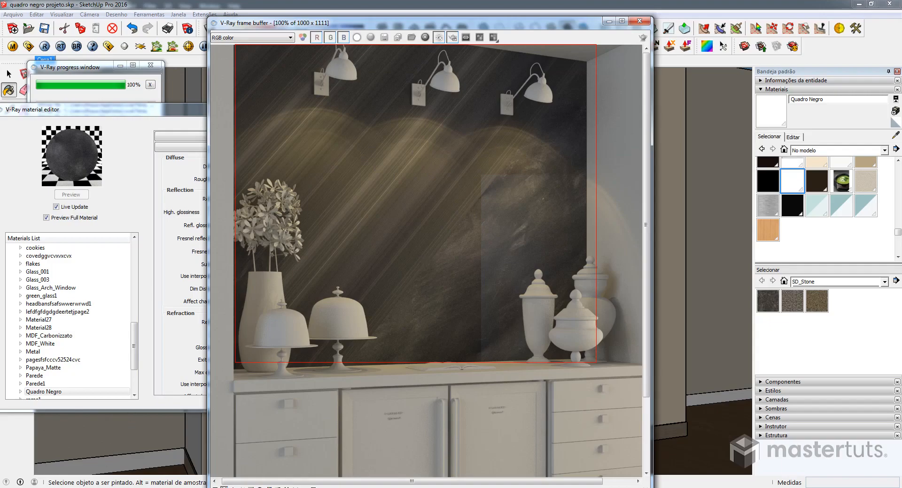
# Switch to Chrome, close the blackboard.jpg image and return to the unfiltered Google Images results for blackboard.
pyautogui.hotkey('alt', 'Tab')
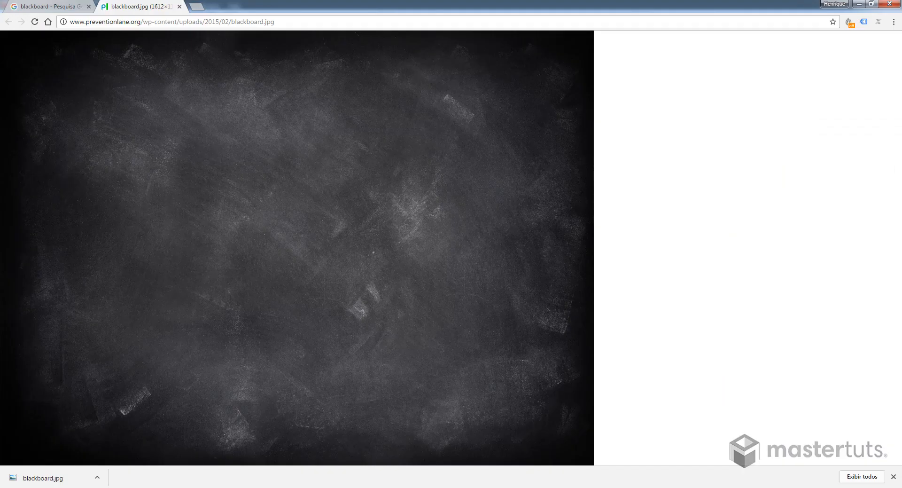
pyautogui.click(180, 6)
pyautogui.scroll(2, 298, 222)
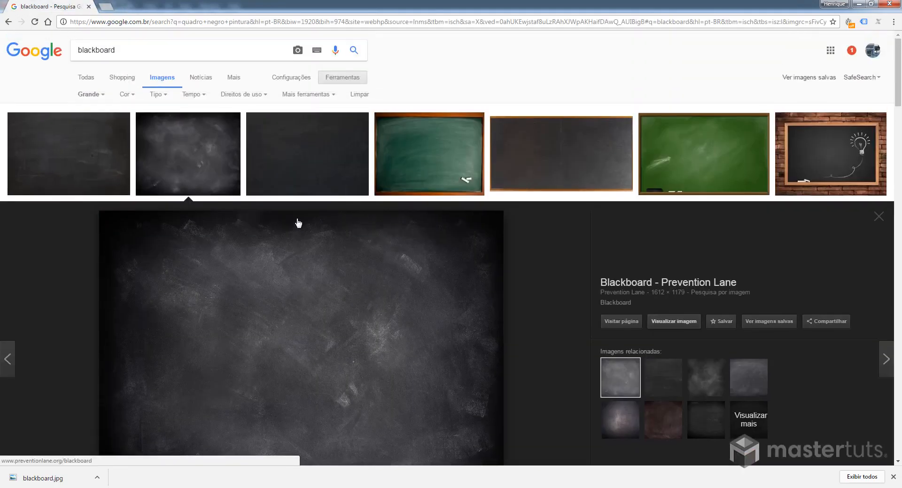
pyautogui.click(8, 22)
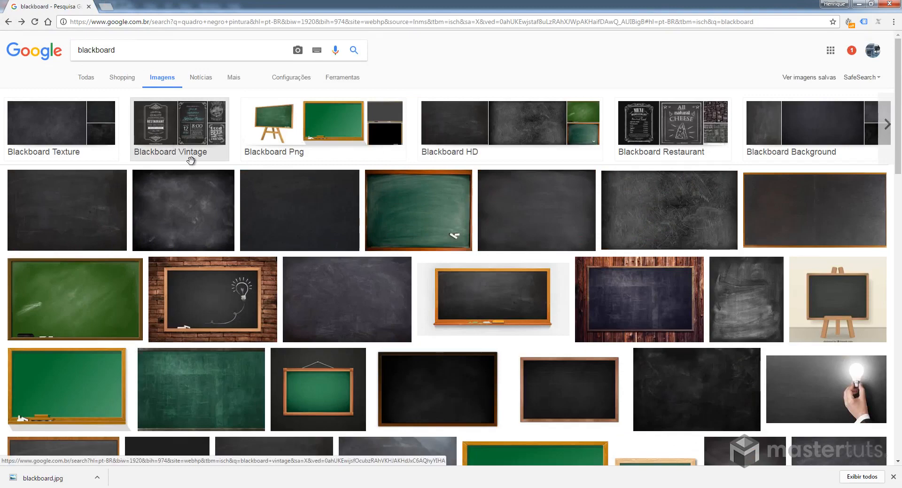
# Browse the Blackboard Vintage image results for chalk lettering and preview the "Good Beer with the Friends" image.
pyautogui.click(179, 127)
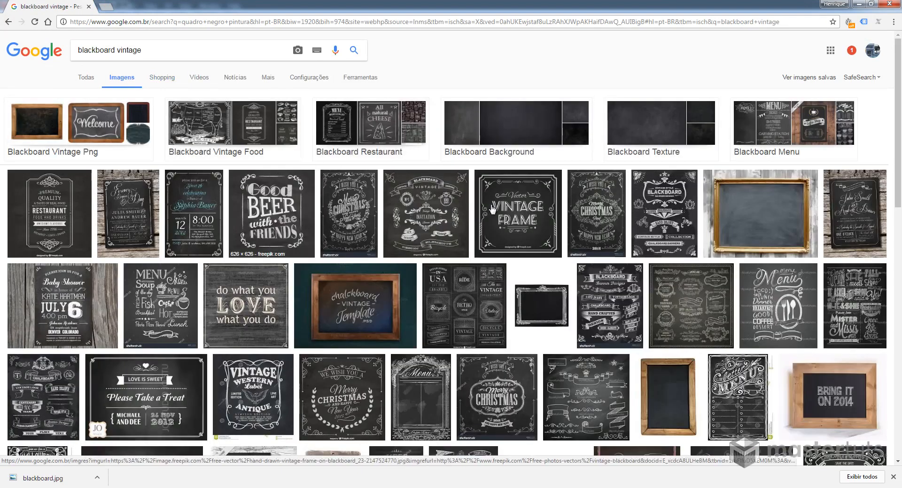
pyautogui.scroll(-4, 516, 202)
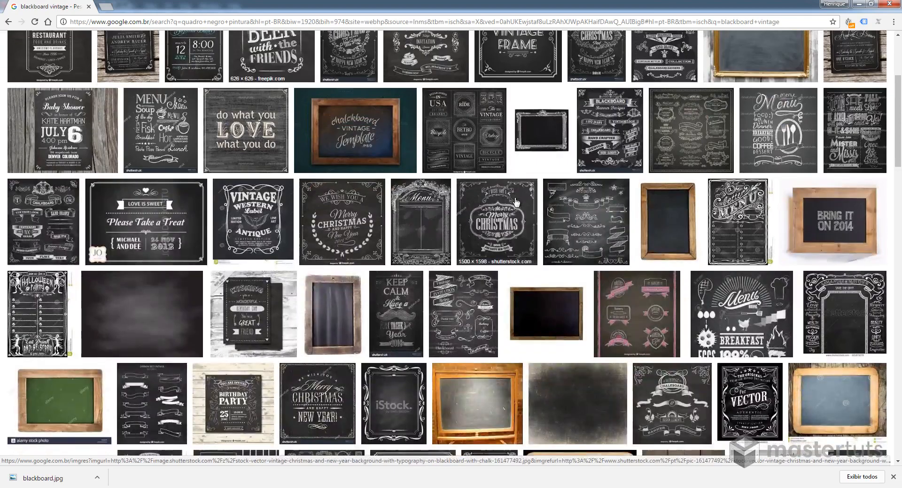
pyautogui.scroll(-6, 516, 202)
pyautogui.scroll(4, 515, 202)
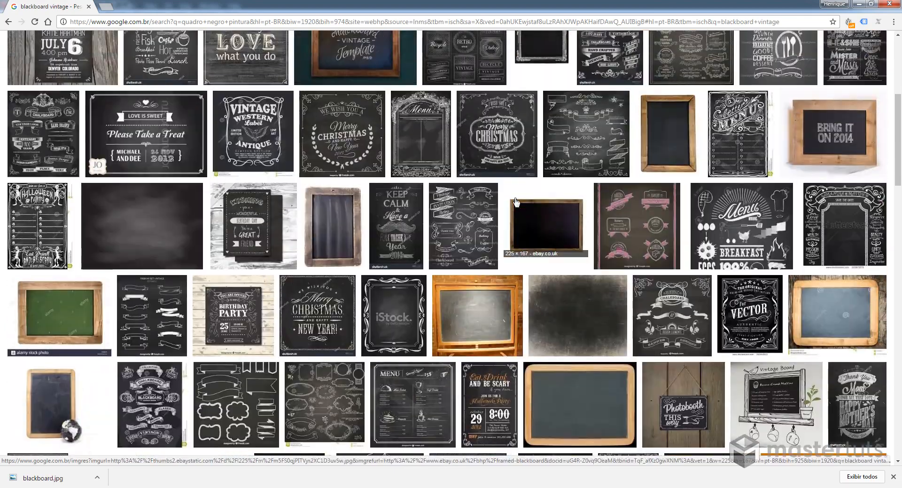
pyautogui.scroll(6, 516, 202)
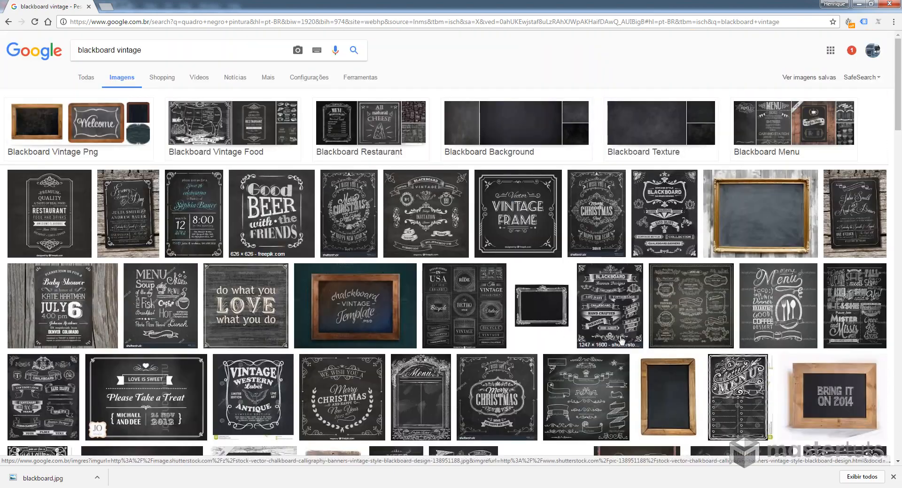
pyautogui.click(268, 202)
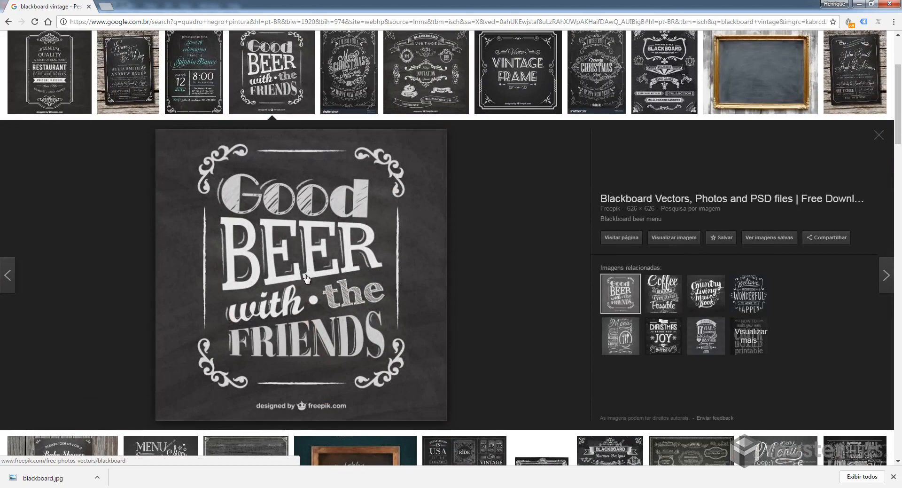
# Save the full-size "Good Beer with the Friends" image to Downloads as blackboard-beer-menu_23-2147491423.jpg and open it in Photoshop.
pyautogui.click(674, 238)
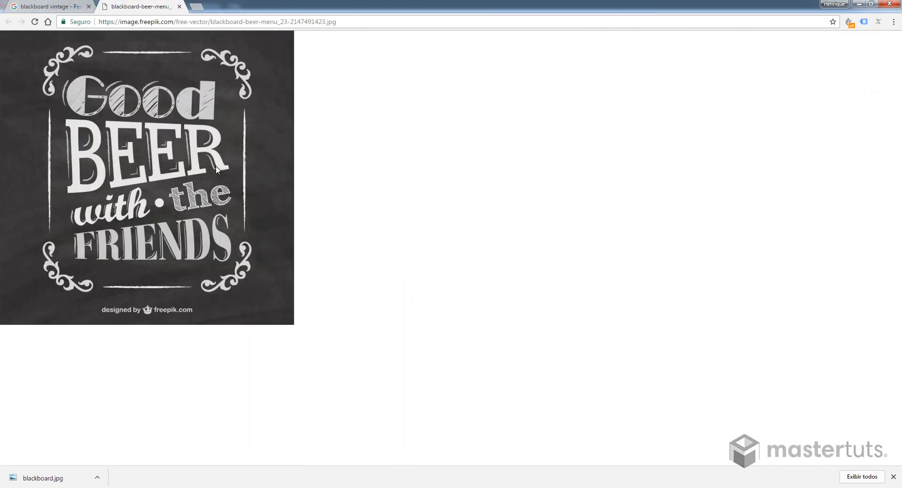
pyautogui.rightClick(152, 140)
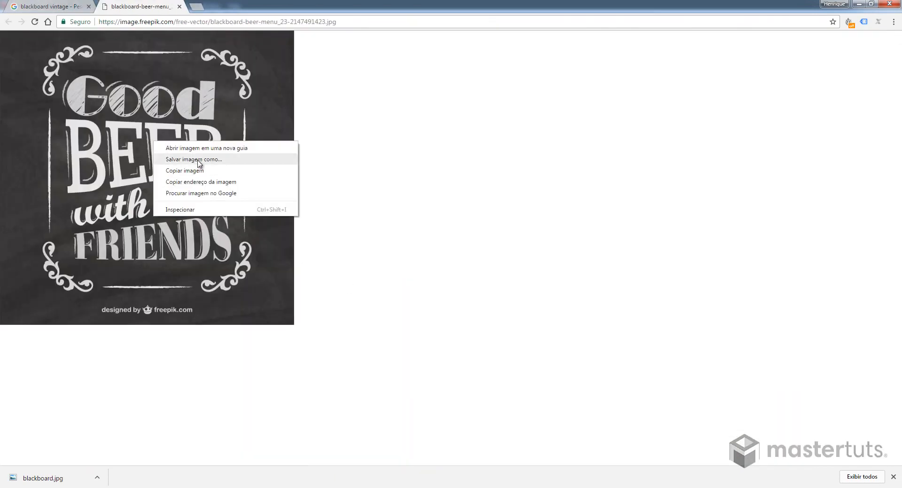
pyautogui.click(197, 160)
pyautogui.click(721, 378)
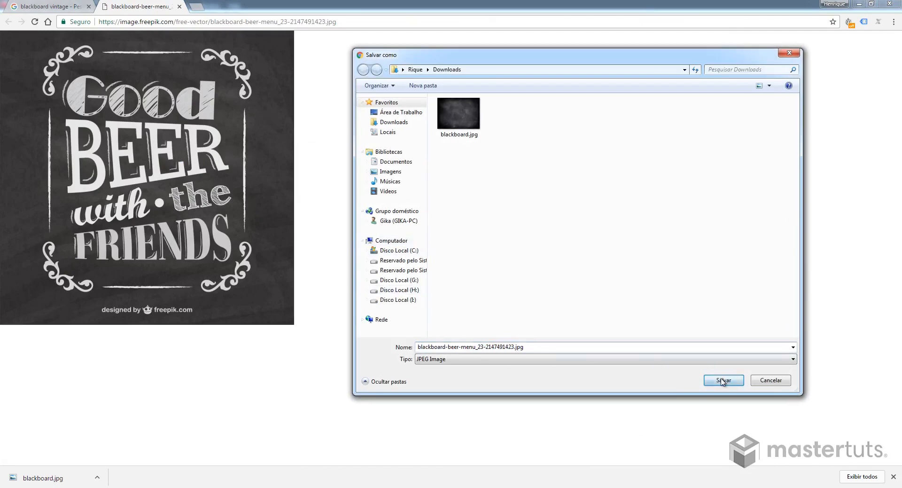
pyautogui.moveTo(41, 477); pyautogui.dragTo(481, 32)
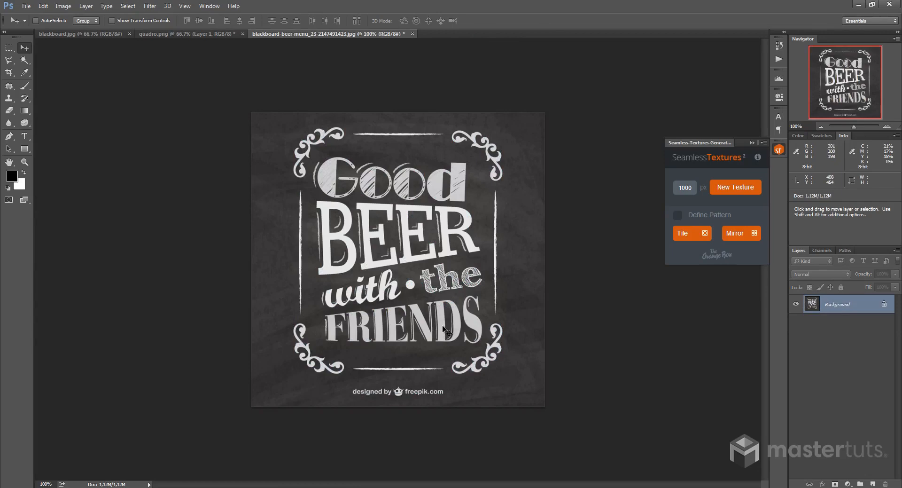
# Remove the "designed by freepik.com" credit from the artwork with the Clone Stamp, using a 17 px brush and clean blackboard as source.
pyautogui.click(8, 99)
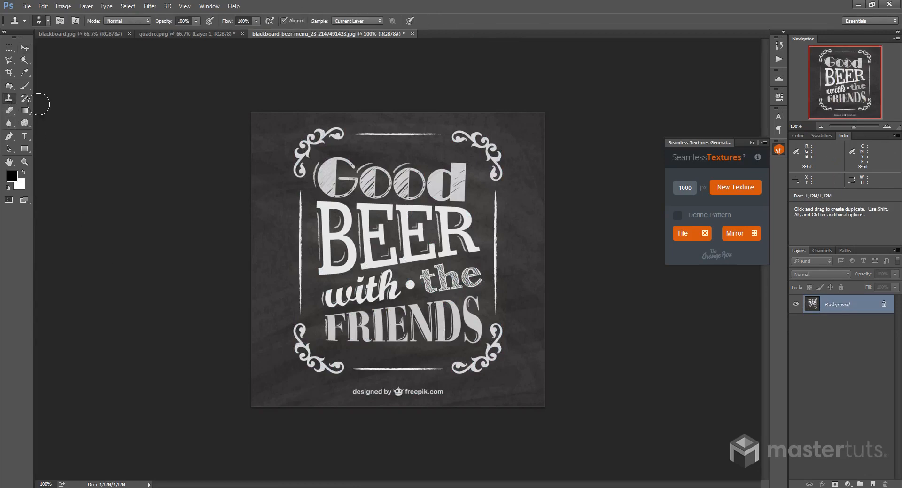
pyautogui.rightClick(274, 236)
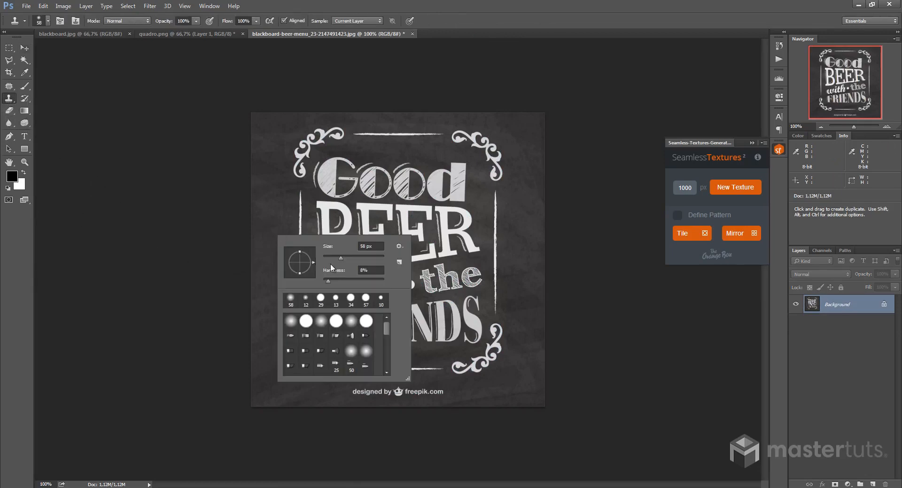
pyautogui.moveTo(340, 258); pyautogui.dragTo(332, 257)
pyautogui.keyDown('alt'); pyautogui.click(292, 119); pyautogui.keyUp('alt')
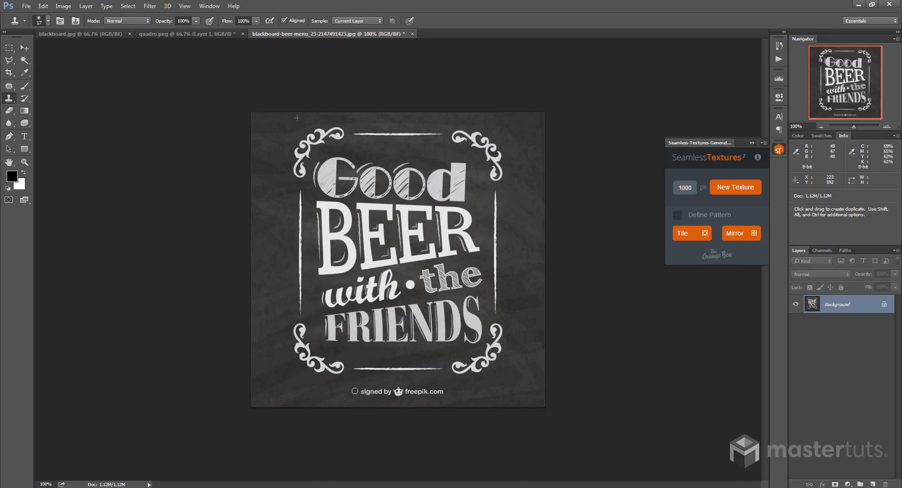
pyautogui.moveTo(368, 394); pyautogui.dragTo(414, 390)
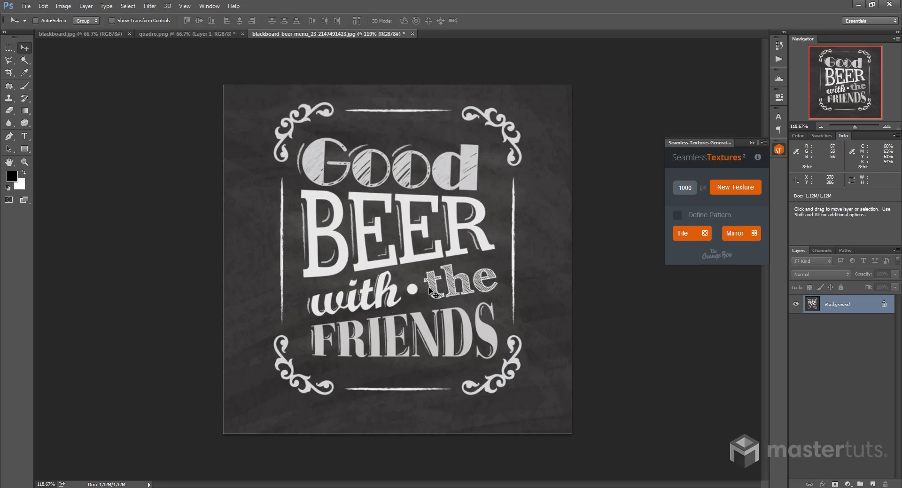
# Apply a Curves adjustment with points at input 131, output 172 and input 76, output 13 to make the lettering white on black.
pyautogui.click(63, 6)
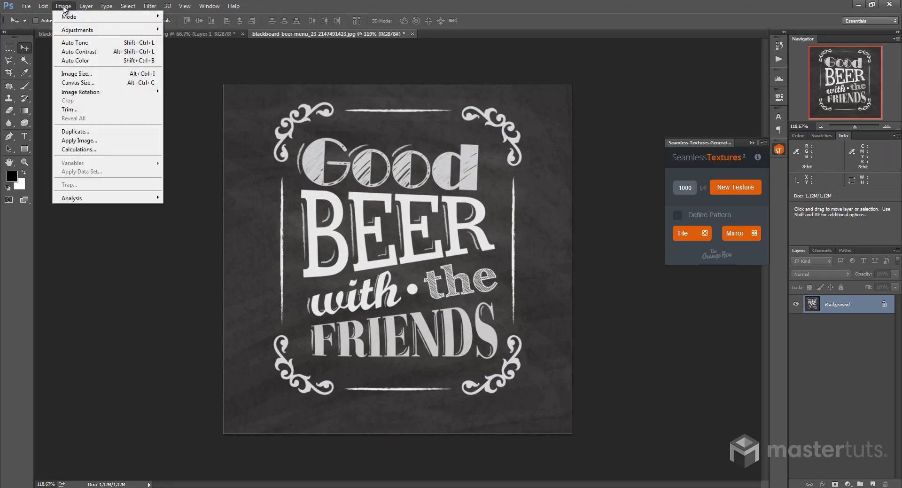
pyautogui.moveTo(66, 30)
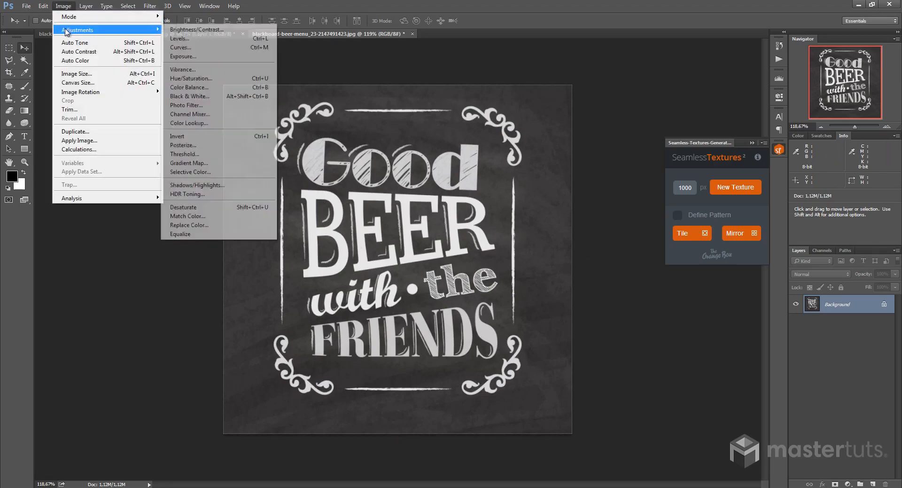
pyautogui.click(180, 47)
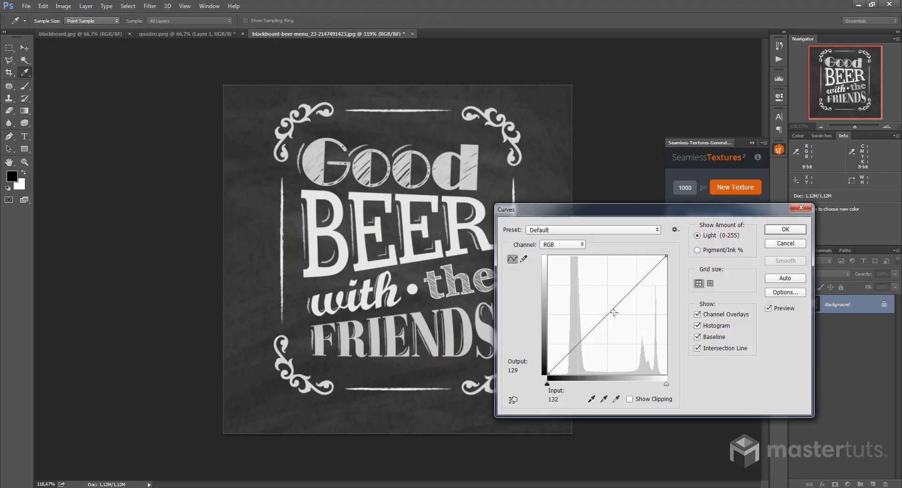
pyautogui.moveTo(610, 312); pyautogui.dragTo(609, 294)
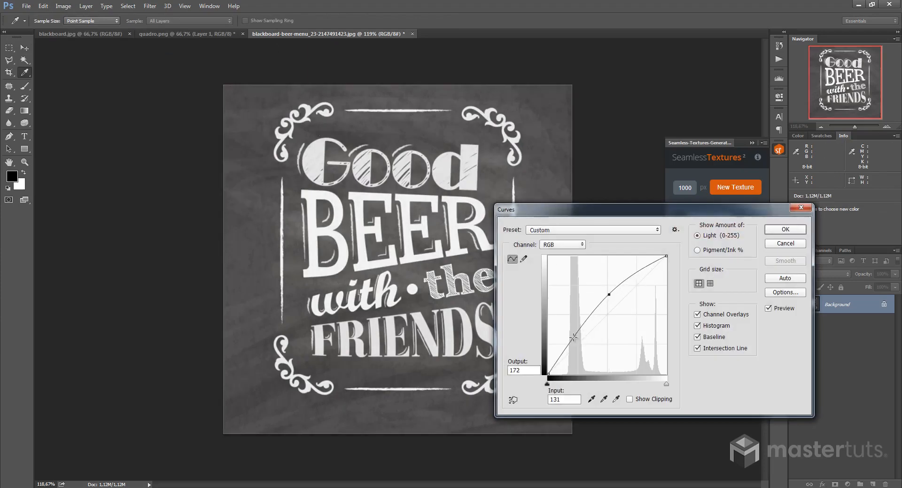
pyautogui.moveTo(574, 337); pyautogui.dragTo(584, 367)
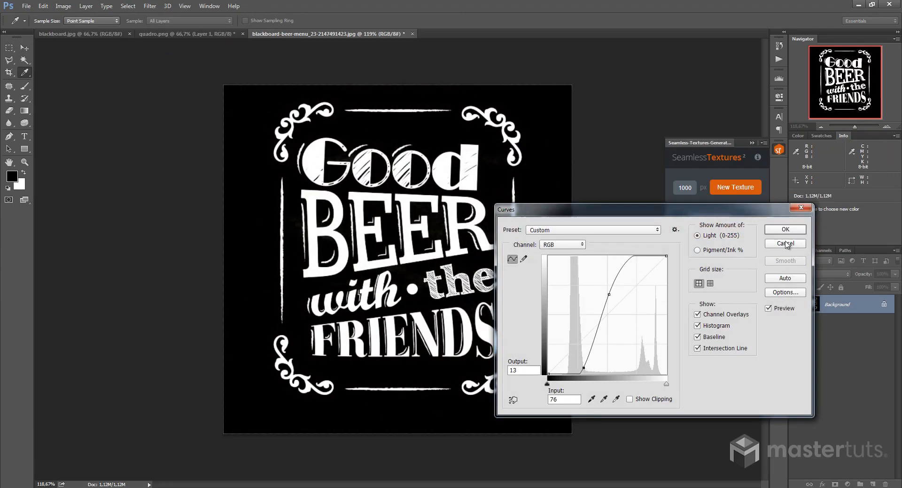
pyautogui.click(785, 230)
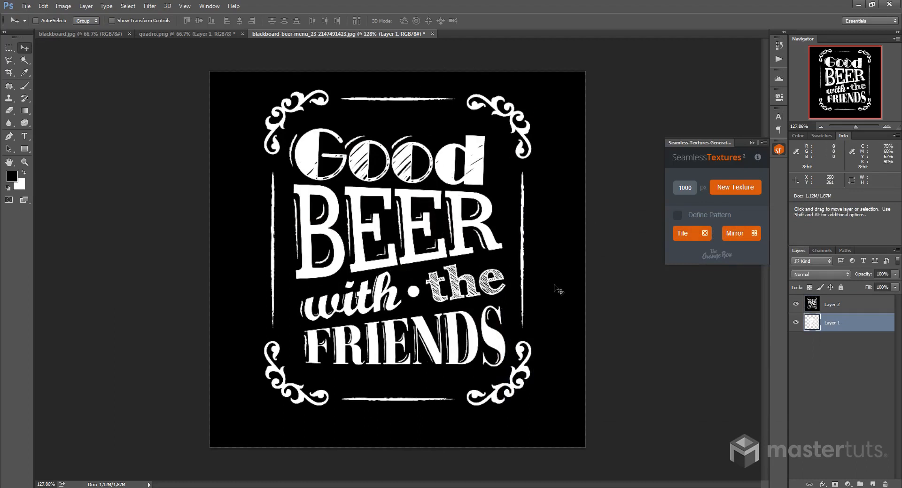
# Enlarge the artwork's canvas to 2000 x 2000 pixels around the centre.
pyautogui.moveTo(854, 126); pyautogui.dragTo(850, 126)
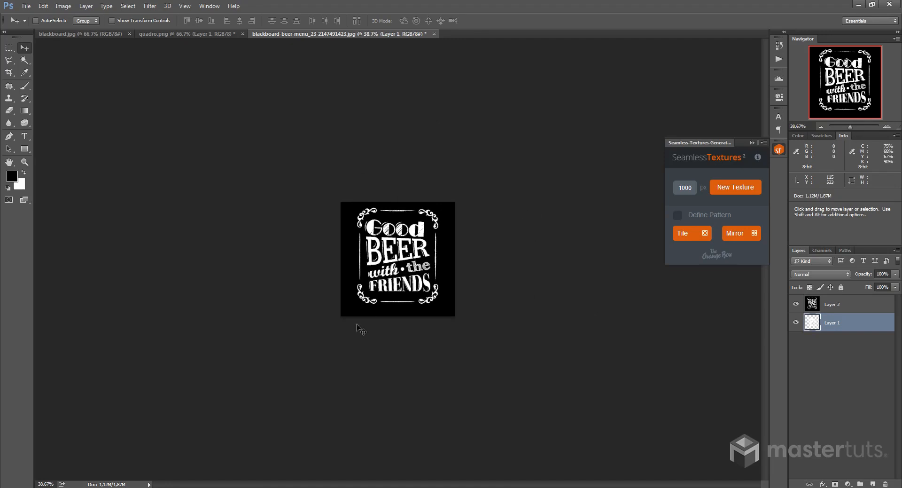
pyautogui.click(63, 6)
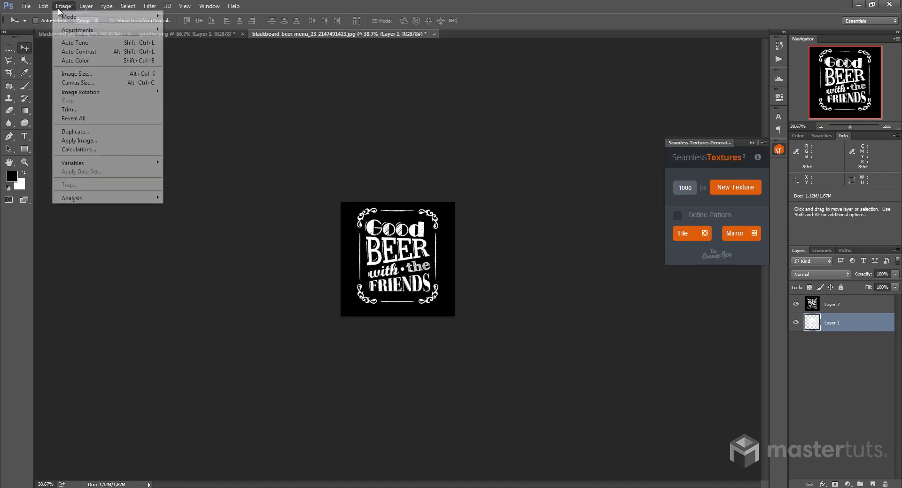
pyautogui.click(69, 83)
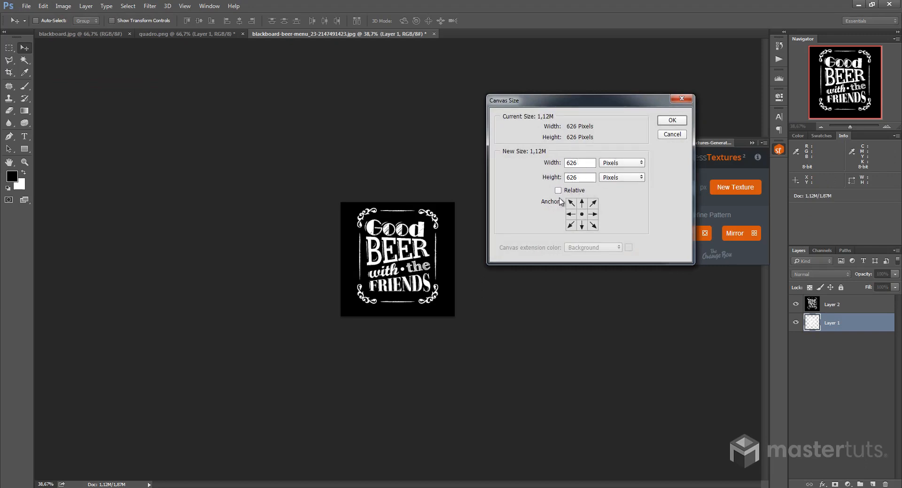
pyautogui.doubleClick(582, 162)
pyautogui.write('2000')
pyautogui.doubleClick(584, 176)
pyautogui.write('2000')
pyautogui.click(672, 120)
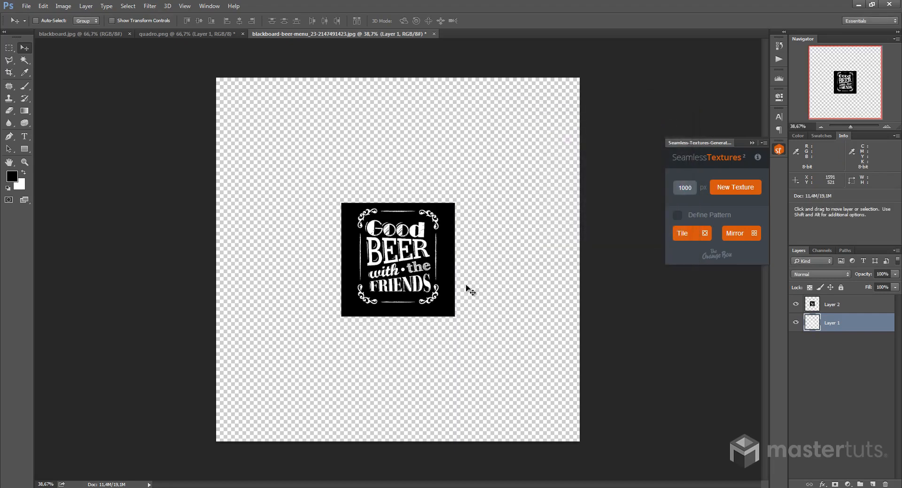
# Fill the transparent area around the artwork on Layer 2 with black, deselect it and check the result.
pyautogui.press('w')
pyautogui.hotkey('alt', ']')
pyautogui.click(350, 136)
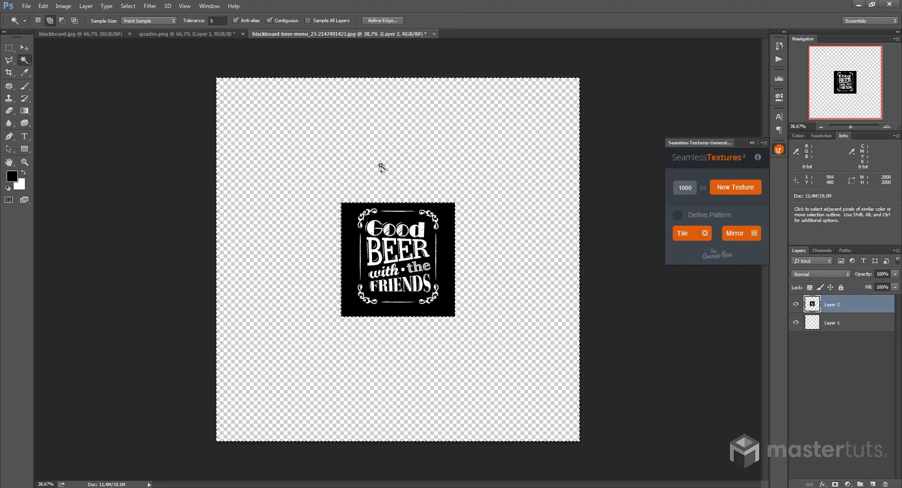
pyautogui.hotkey('alt', 'BackSpace')
pyautogui.hotkey('ctrl', 'd')
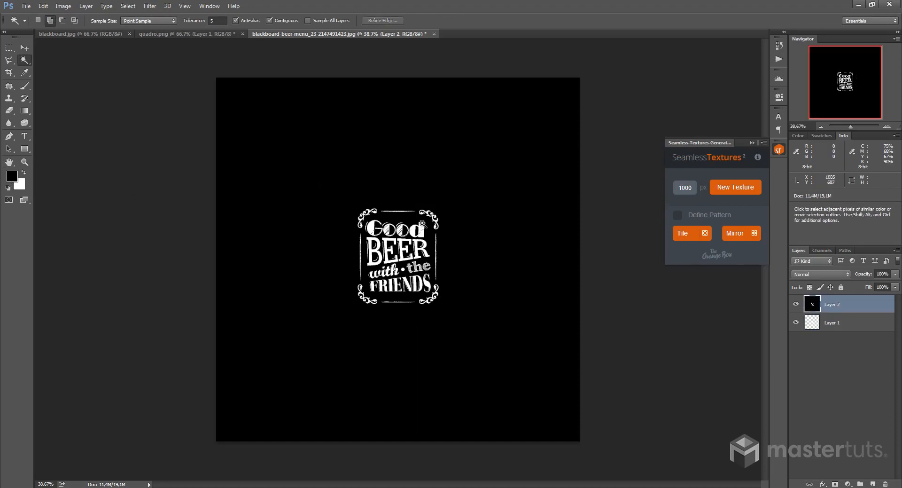
pyautogui.keyDown('alt'); pyautogui.scroll(5, 470, 282); pyautogui.keyUp('alt')
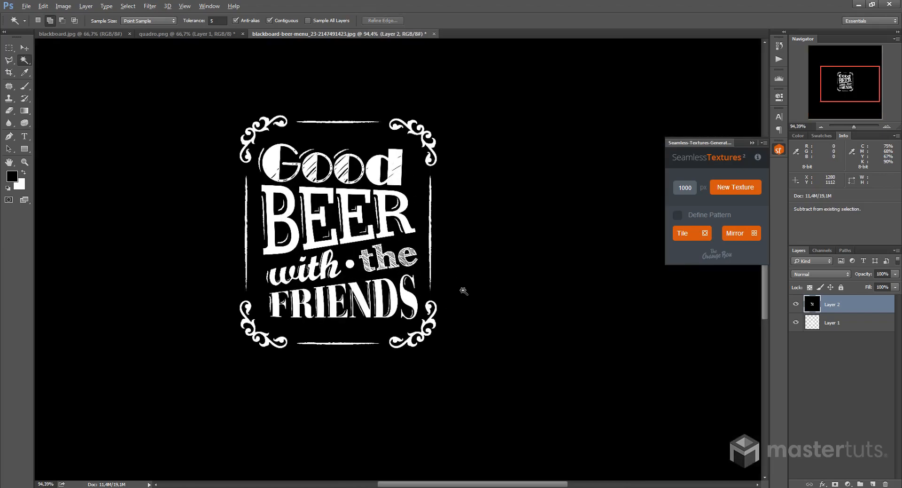
pyautogui.keyDown('alt'); pyautogui.scroll(-5, 464, 291); pyautogui.keyUp('alt')
pyautogui.keyDown('alt'); pyautogui.scroll(1, 464, 291); pyautogui.keyUp('alt')
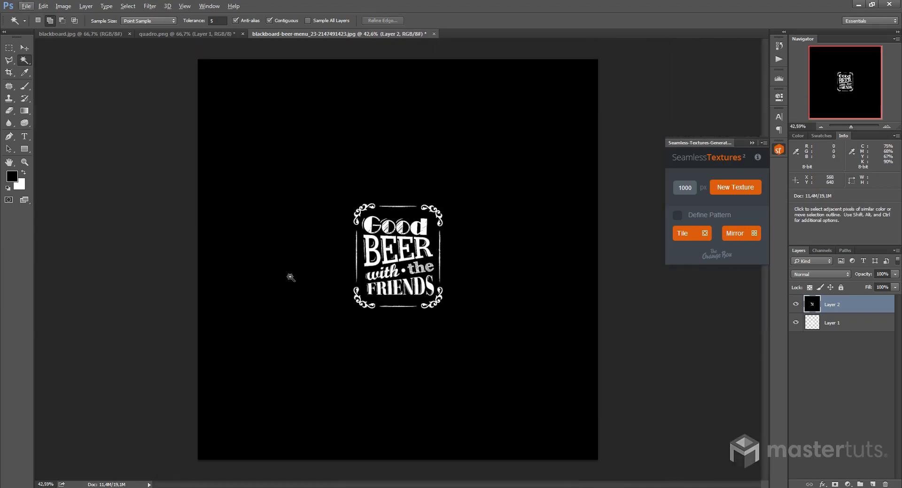
pyautogui.keyDown('alt'); pyautogui.scroll(1, 519, 155); pyautogui.keyUp('alt')
# Save the artwork as a PNG copy named quadro texto.png in the Downloads folder.
pyautogui.click(841, 322)
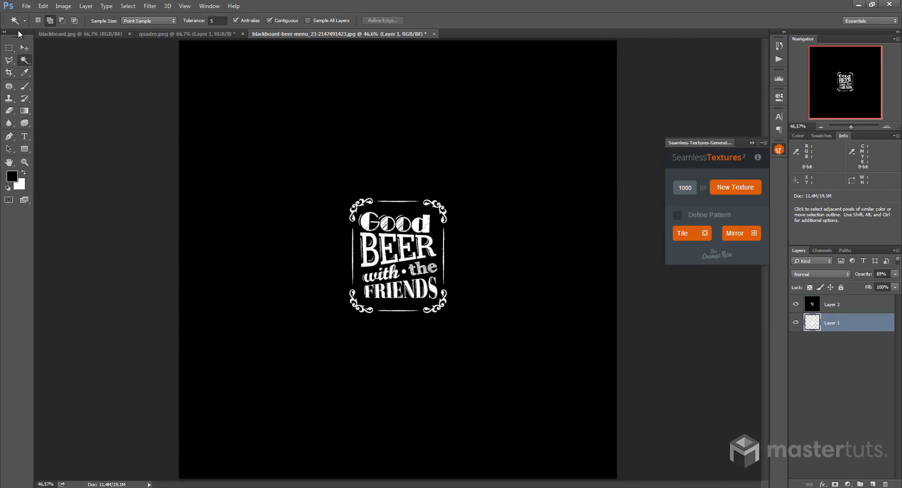
pyautogui.click(26, 6)
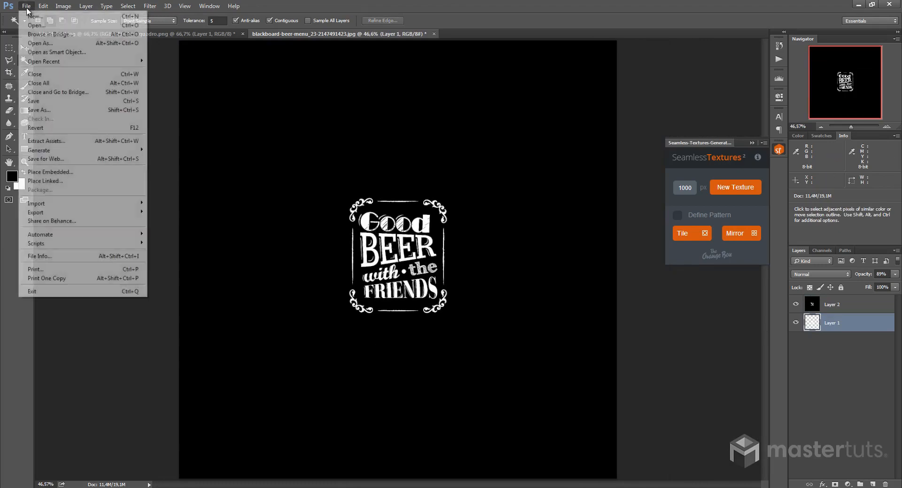
pyautogui.click(66, 110)
pyautogui.click(181, 217)
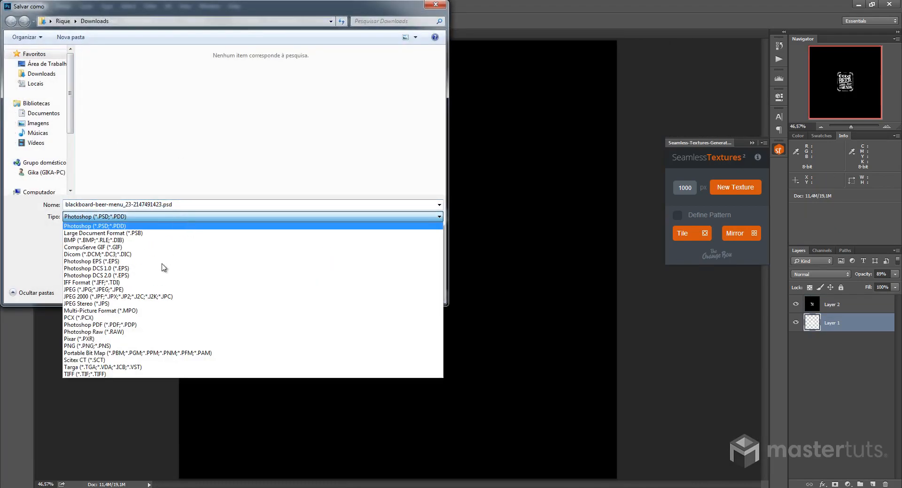
pyautogui.click(138, 348)
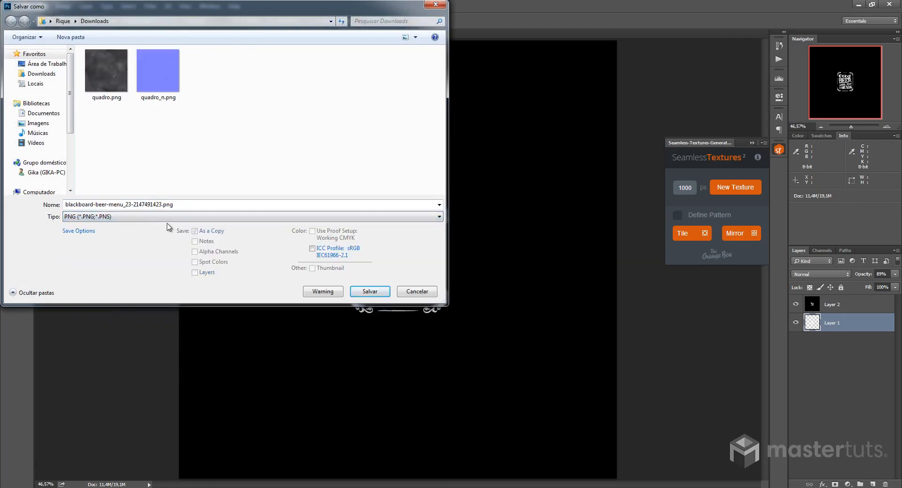
pyautogui.click(156, 96)
pyautogui.click(107, 78)
pyautogui.doubleClick(83, 205)
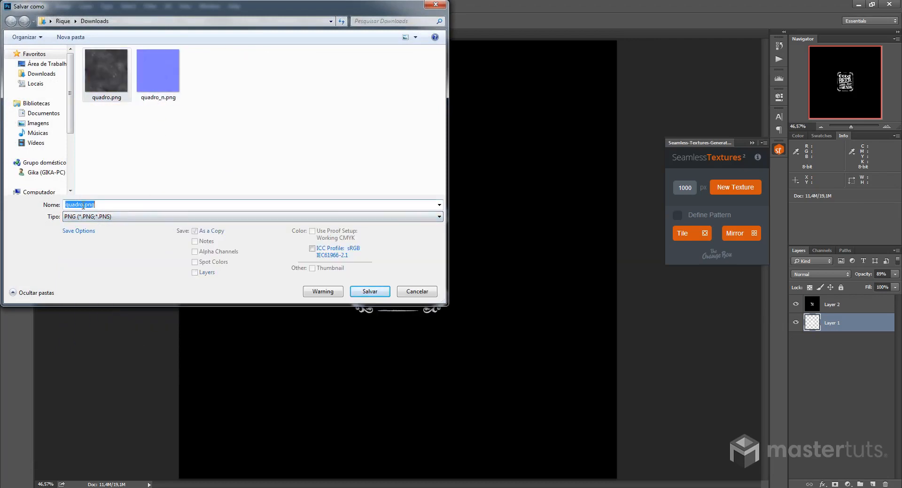
pyautogui.click(83, 205)
pyautogui.write('_')
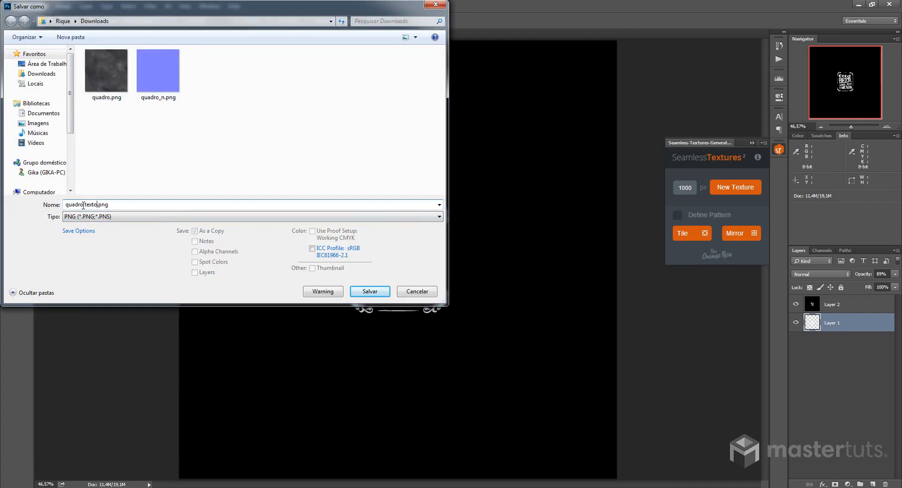
pyautogui.click(369, 291)
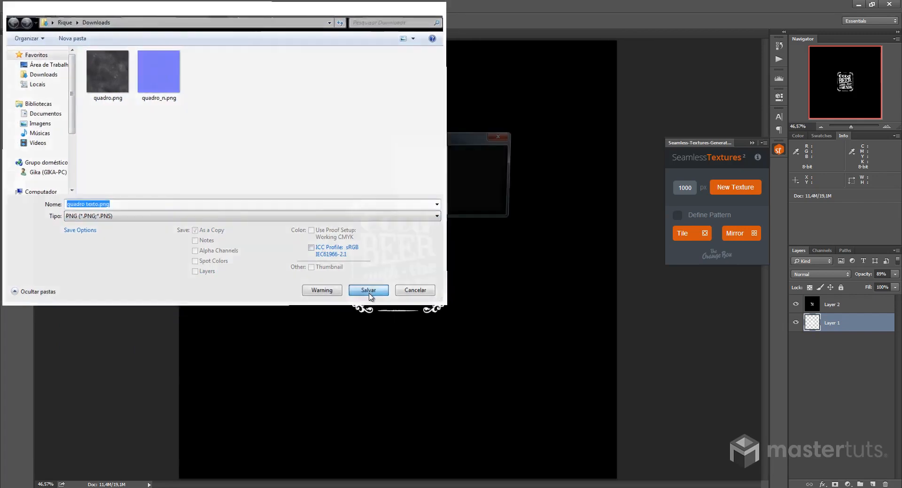
pyautogui.click(471, 156)
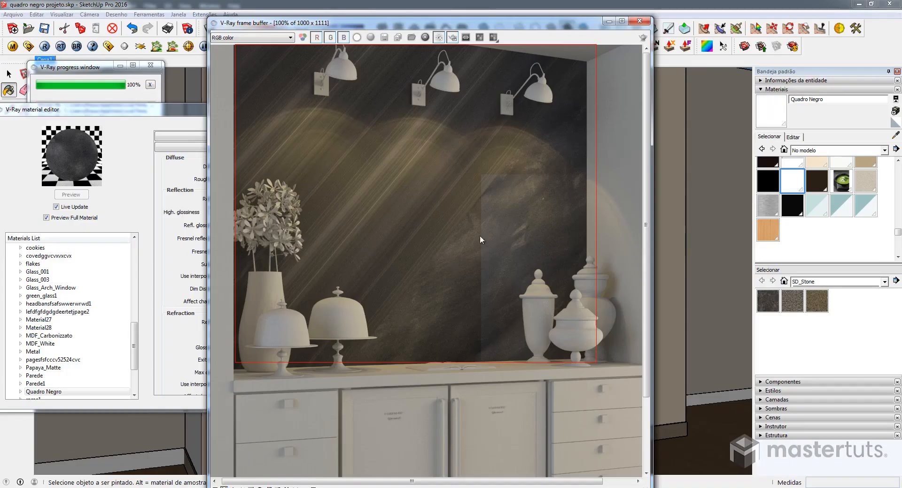
# In SketchUp, uncover the model and load quadro texto.png from Downloads as the texture image of the Quadro Negro material.
pyautogui.moveTo(394, 25); pyautogui.dragTo(348, 403)
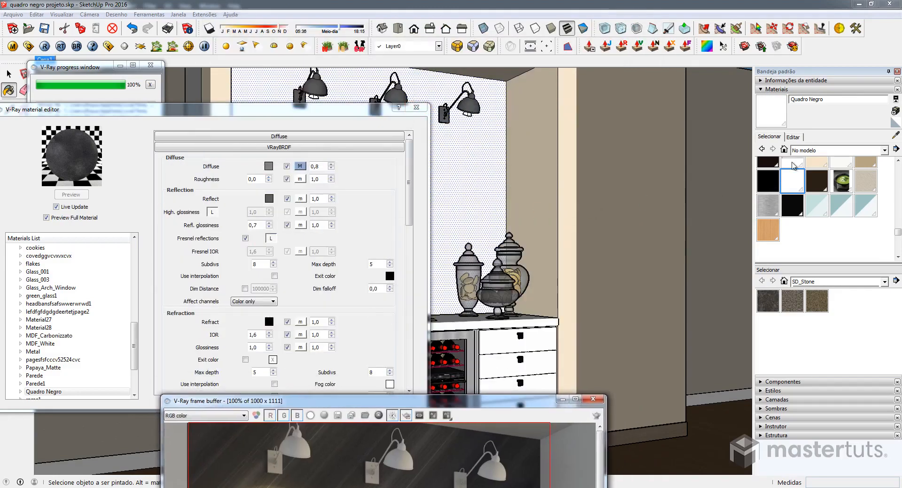
pyautogui.click(798, 137)
pyautogui.click(838, 231)
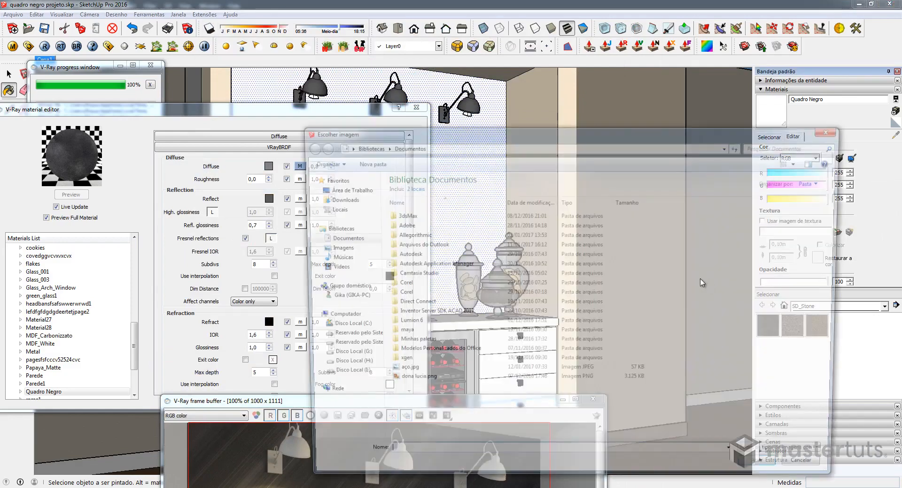
pyautogui.click(336, 198)
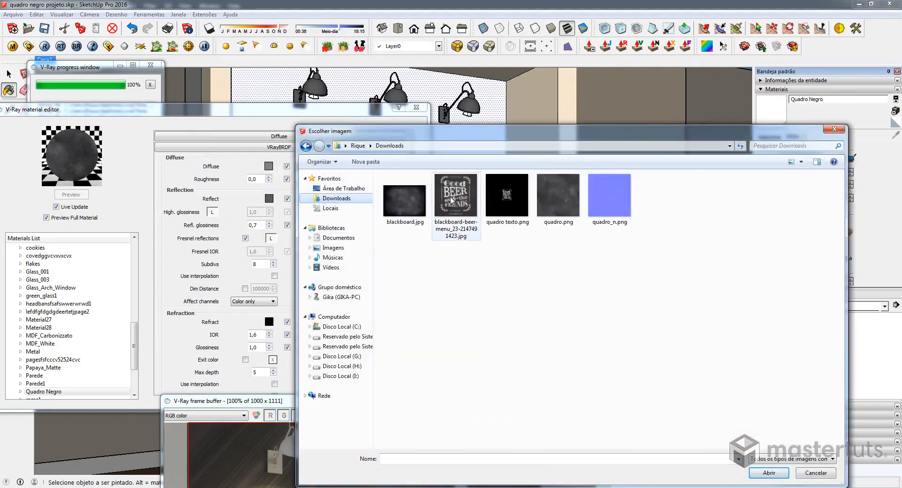
pyautogui.doubleClick(518, 191)
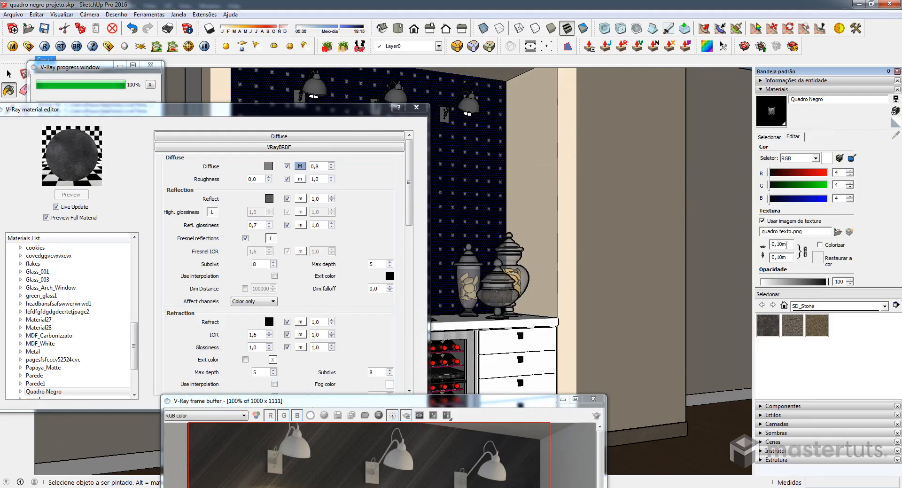
# Set the Quadro Negro texture width to 2 m and move the V-Ray material editor away from the blackboard wall.
pyautogui.moveTo(786, 244); pyautogui.dragTo(727, 240)
pyautogui.write('2')
pyautogui.moveTo(366, 115); pyautogui.dragTo(260, 284)
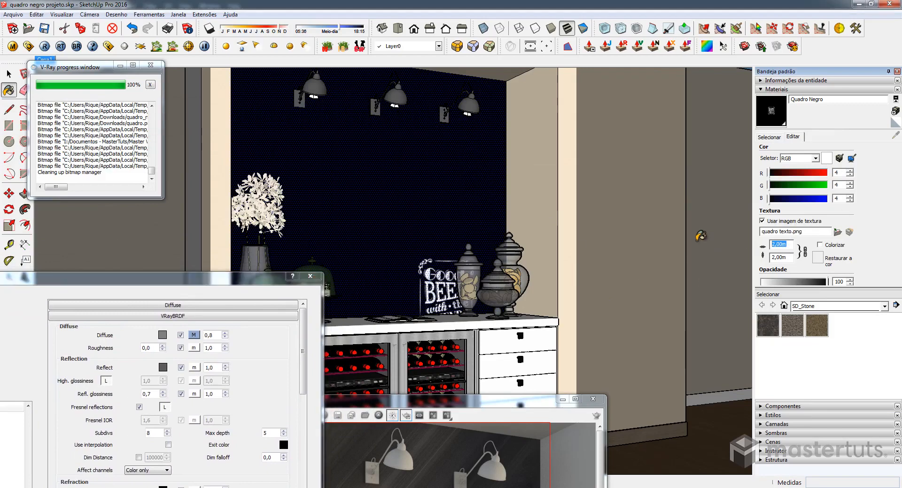
# Set the Quadro Negro texture width to 4 m and reposition the texture so the lettering sits centrally on the blackboard wall.
pyautogui.write('4')
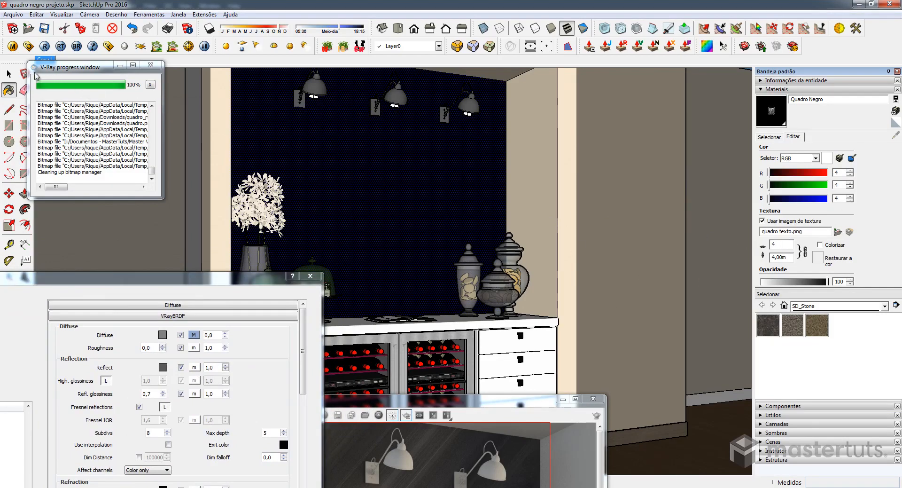
pyautogui.click(9, 74)
pyautogui.rightClick(429, 237)
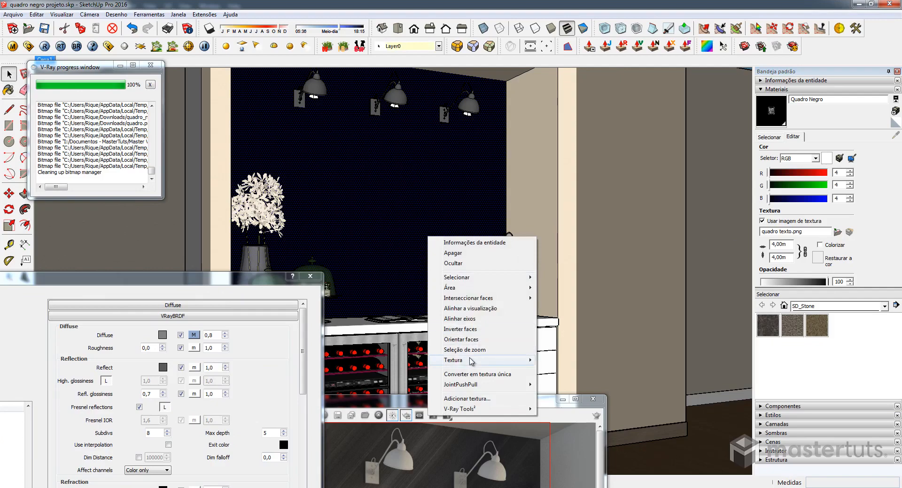
pyautogui.moveTo(471, 361)
pyautogui.click(553, 359)
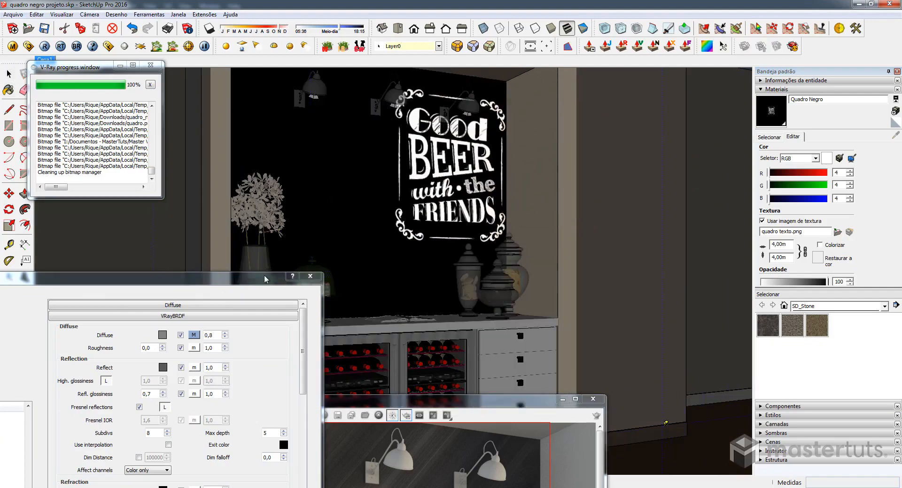
pyautogui.moveTo(274, 257)
pyautogui.mouseDown()
pyautogui.moveTo(389, 195)
pyautogui.moveTo(281, 251)
pyautogui.mouseUp()
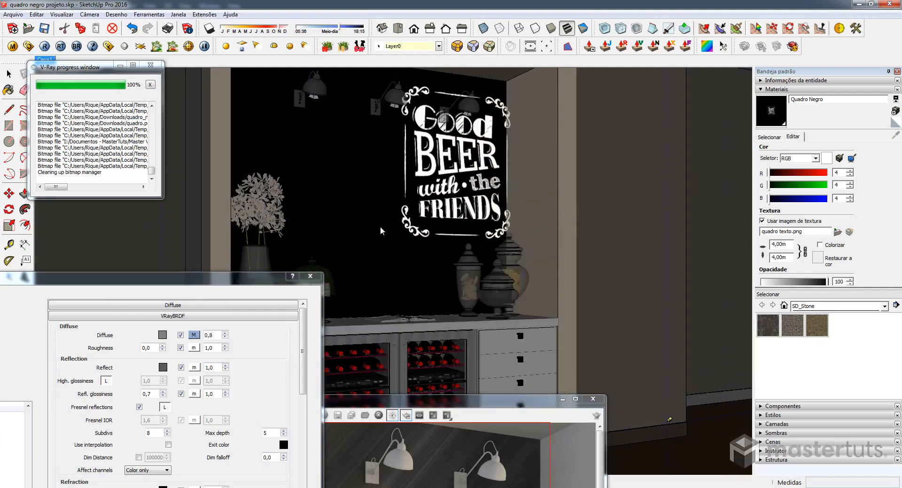
pyautogui.moveTo(381, 230); pyautogui.dragTo(328, 241)
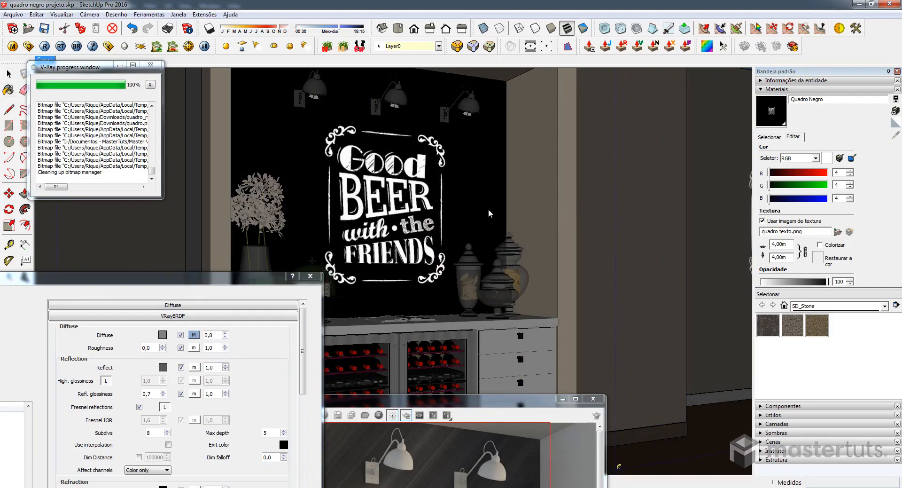
pyautogui.rightClick(378, 190)
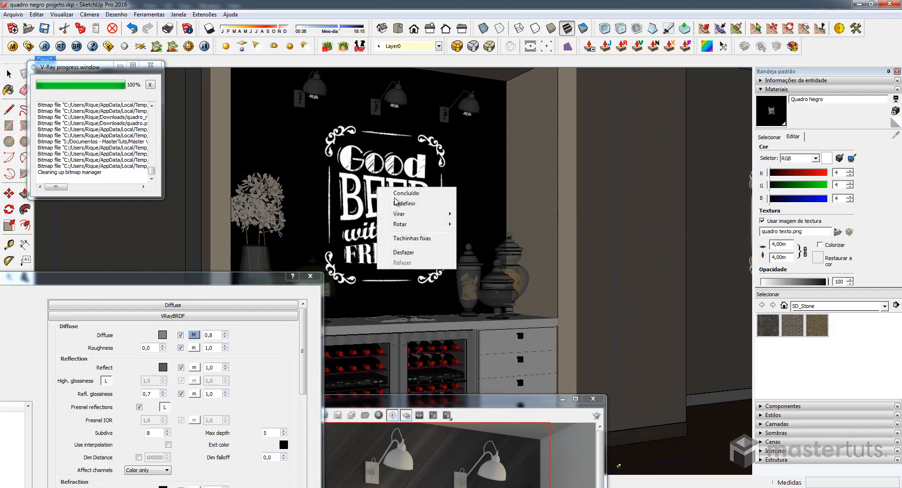
pyautogui.click(427, 198)
# Restore the Cena1 view, render the scene and place the frame buffer and V-Ray material editor side by side.
pyautogui.moveTo(428, 214); pyautogui.dragTo(410, 227, button='middle')
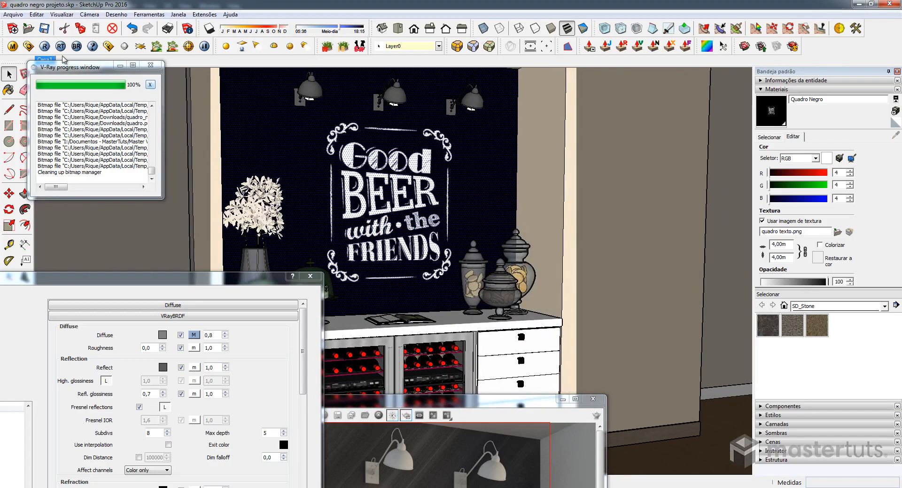
pyautogui.click(41, 61)
pyautogui.moveTo(244, 278); pyautogui.dragTo(762, 79)
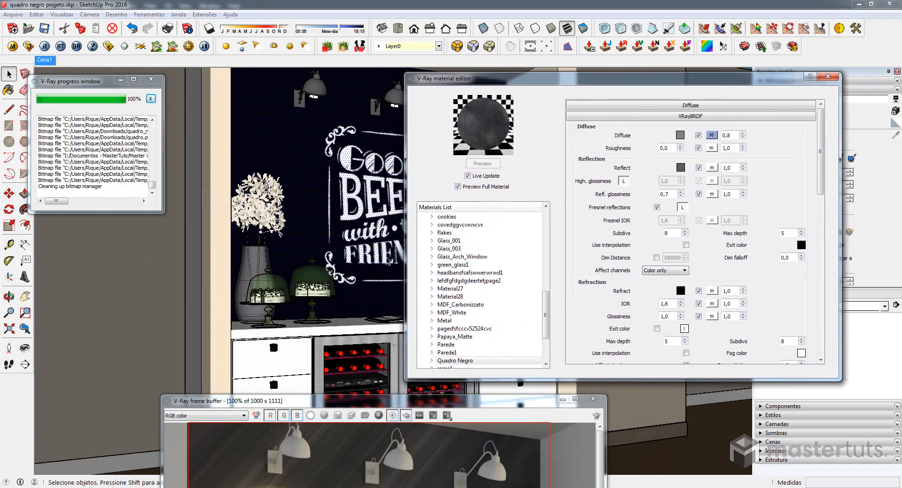
pyautogui.click(45, 47)
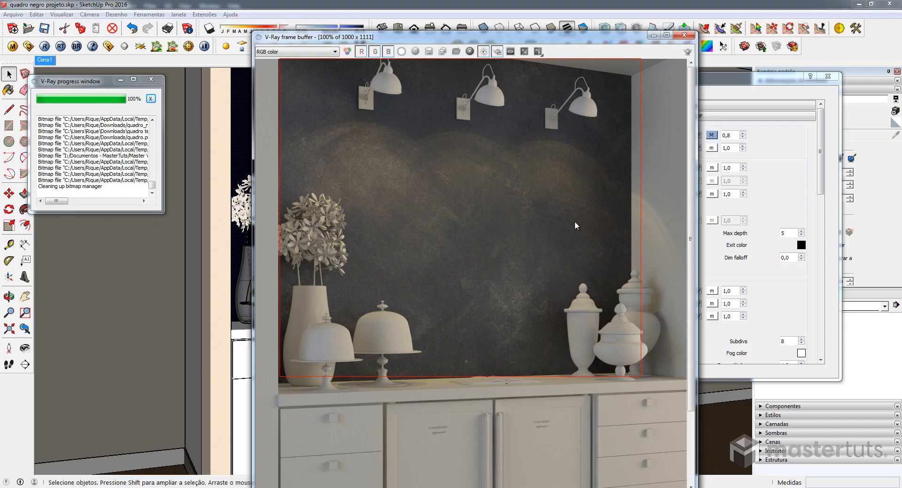
pyautogui.moveTo(465, 38)
pyautogui.mouseDown()
pyautogui.moveTo(614, 118)
pyautogui.moveTo(648, 166)
pyautogui.moveTo(648, 199)
pyautogui.moveTo(348, 90)
pyautogui.moveTo(223, 64)
pyautogui.moveTo(237, 68)
pyautogui.mouseUp()
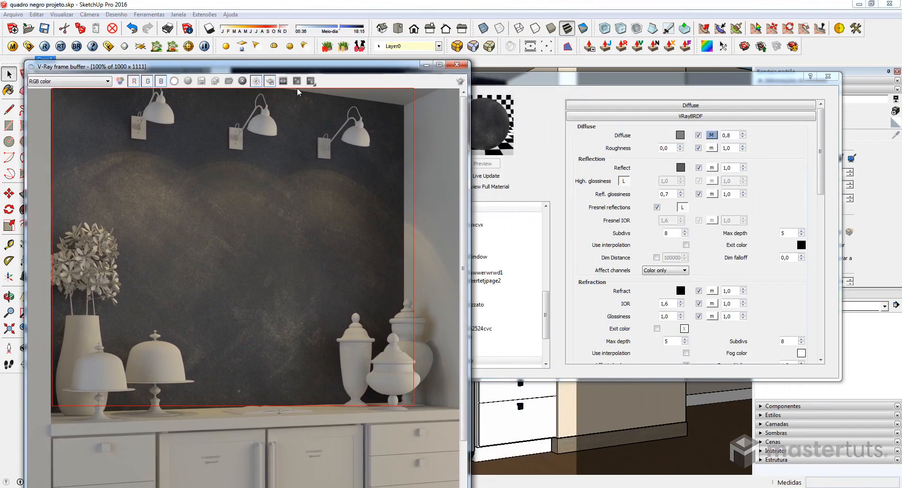
# Expand the Quadro Negro Diffuse layer settings and inspect the texture assigned to its transparency.
pyautogui.click(691, 105)
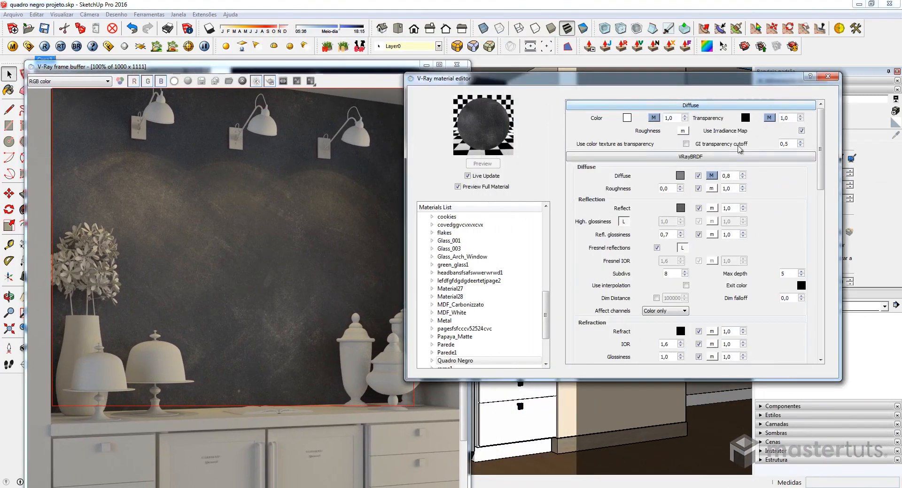
pyautogui.click(770, 118)
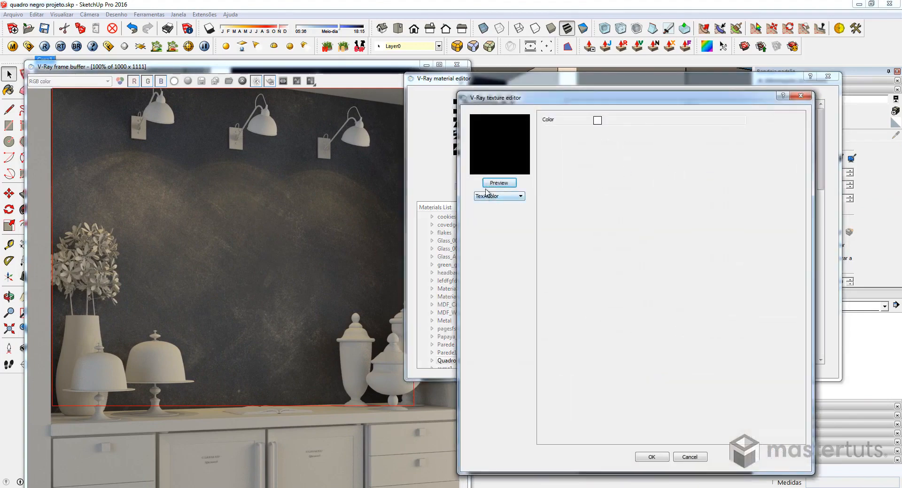
pyautogui.click(652, 456)
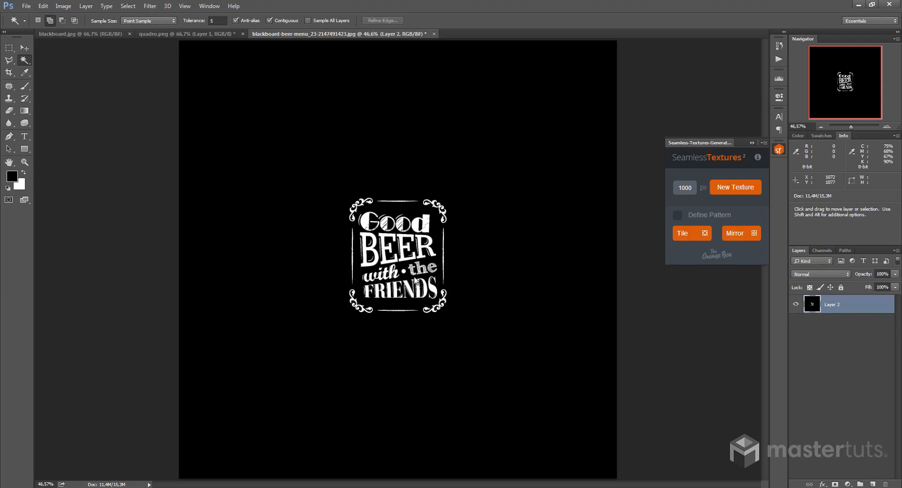
# In Photoshop, invert the lettering artwork's colours and save it as a PNG copy named quadro texto mascara.png in Downloads.
pyautogui.hotkey('ctrl', 'i')
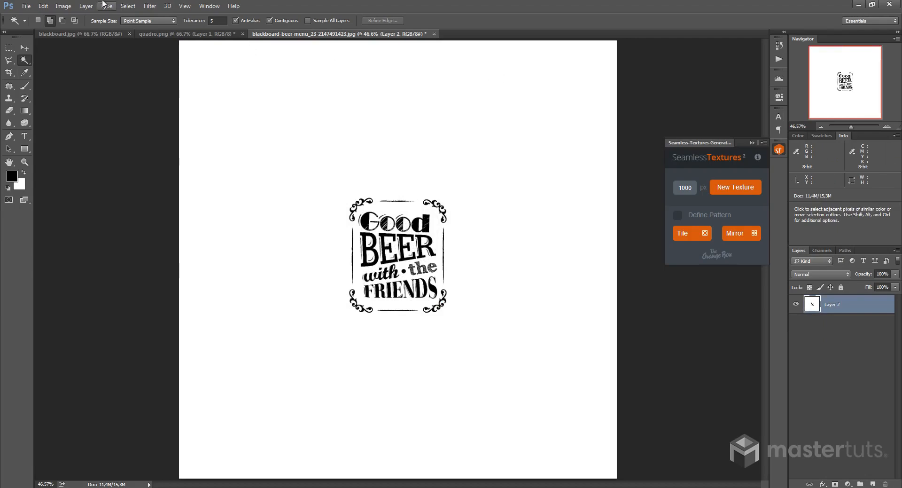
pyautogui.click(27, 6)
pyautogui.click(41, 112)
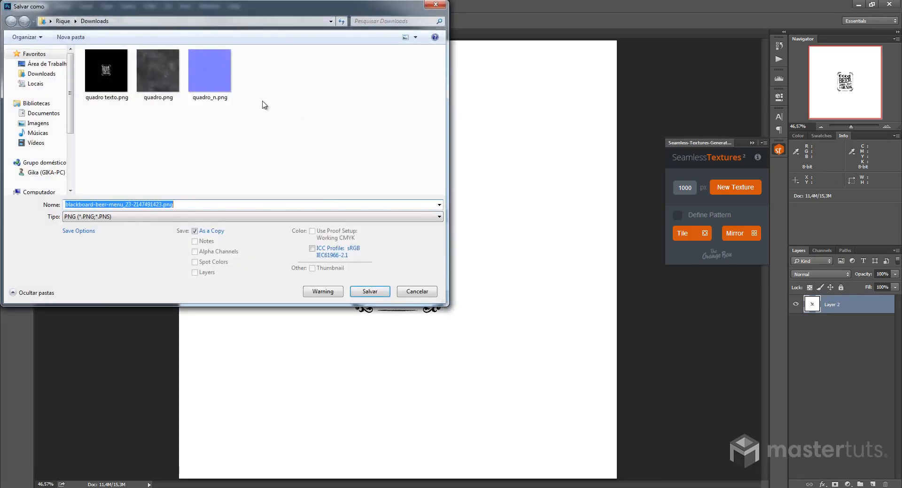
pyautogui.click(89, 72)
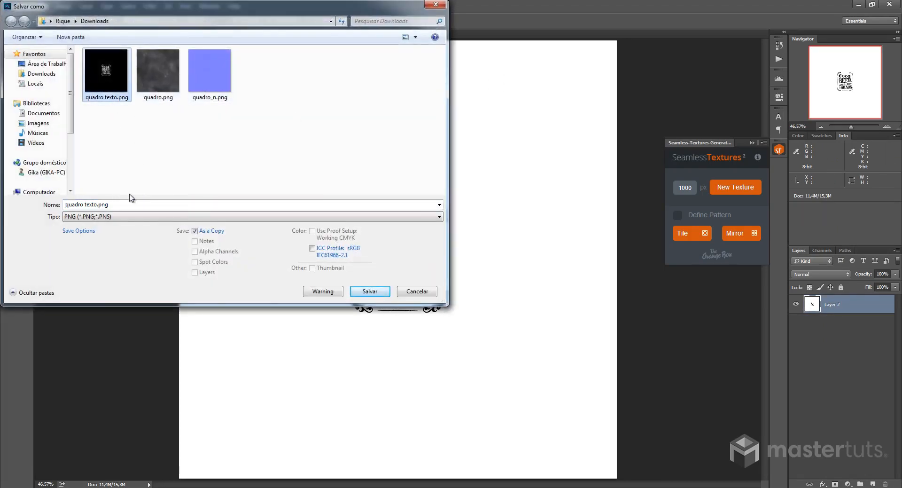
pyautogui.click(97, 203)
pyautogui.click(98, 204)
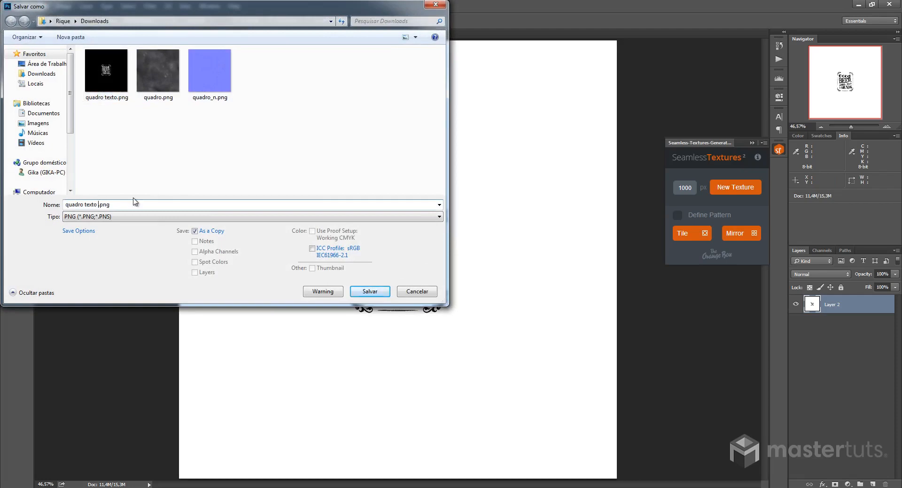
pyautogui.write('mascara')
pyautogui.click(370, 291)
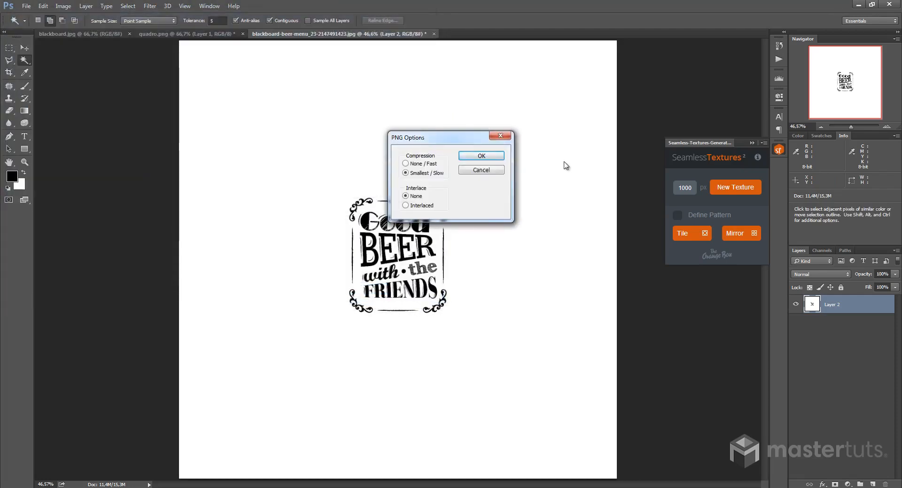
pyautogui.click(482, 156)
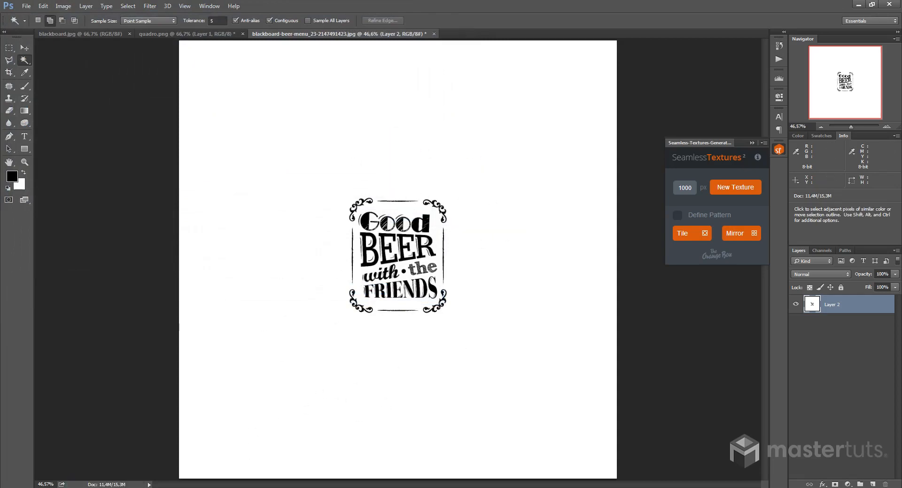
# Back in SketchUp, assign quadro texto mascara.png as a TexBitmap to the transparency of the Quadro Negro Diffuse layer.
pyautogui.click(226, 487)
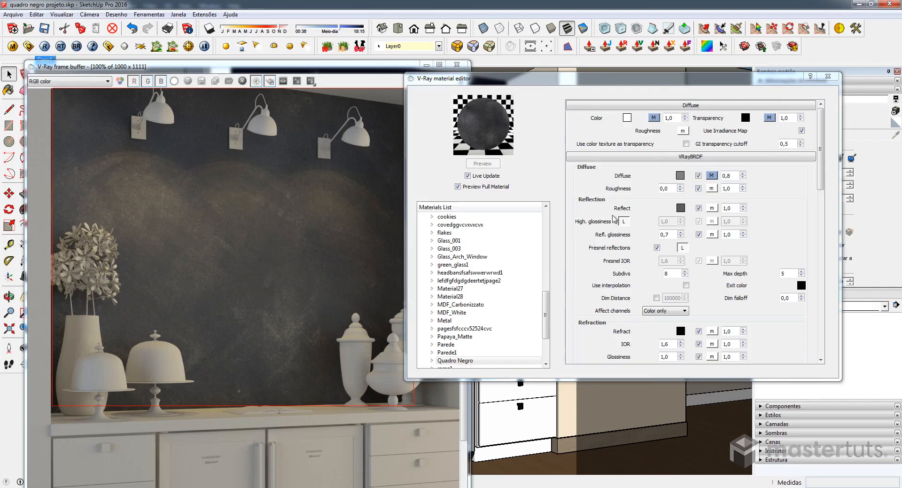
pyautogui.click(770, 118)
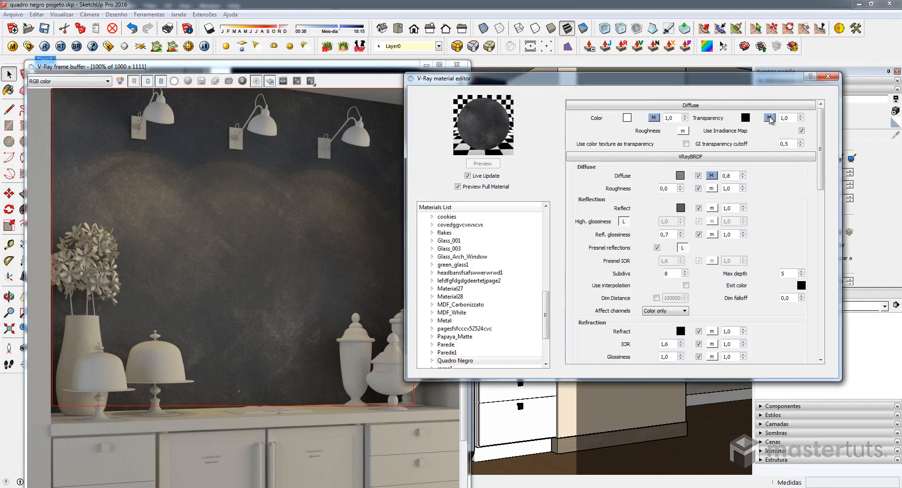
pyautogui.click(505, 198)
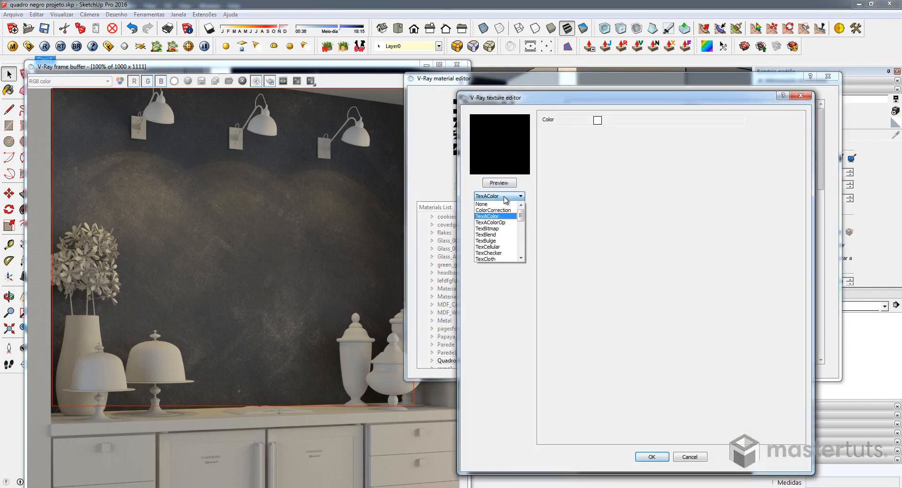
pyautogui.click(491, 228)
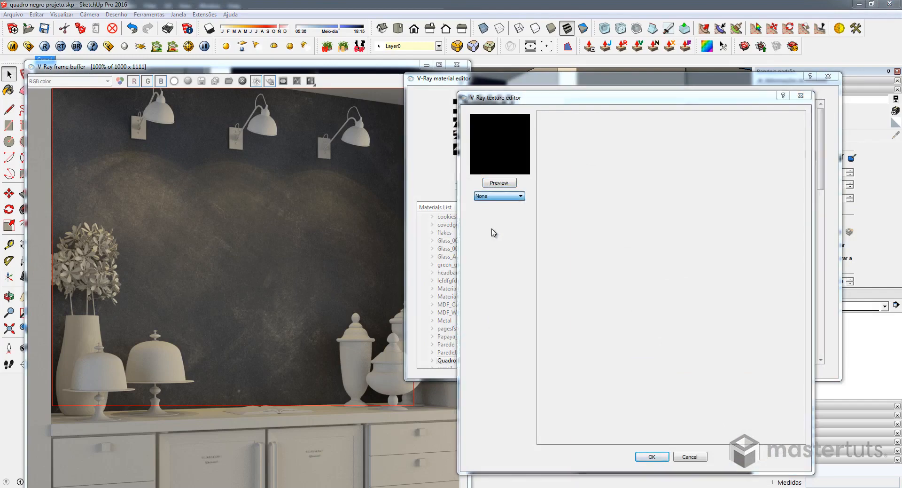
pyautogui.click(574, 202)
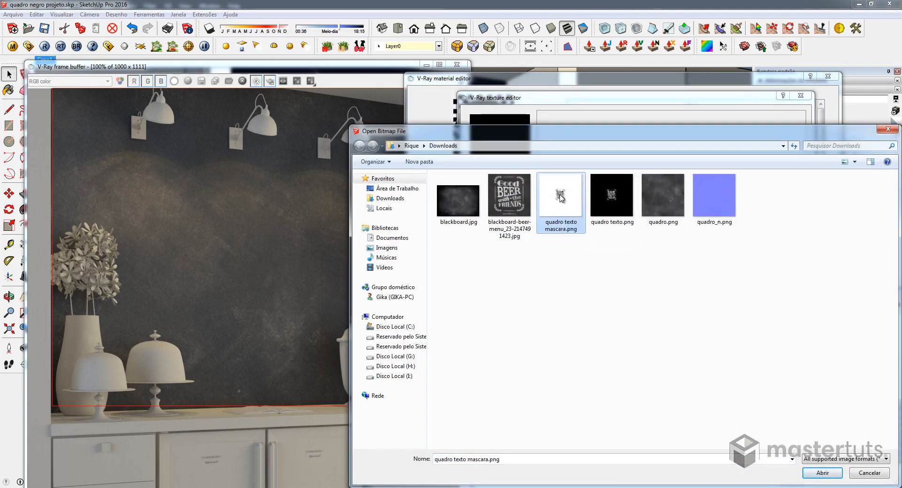
pyautogui.doubleClick(568, 214)
pyautogui.click(652, 456)
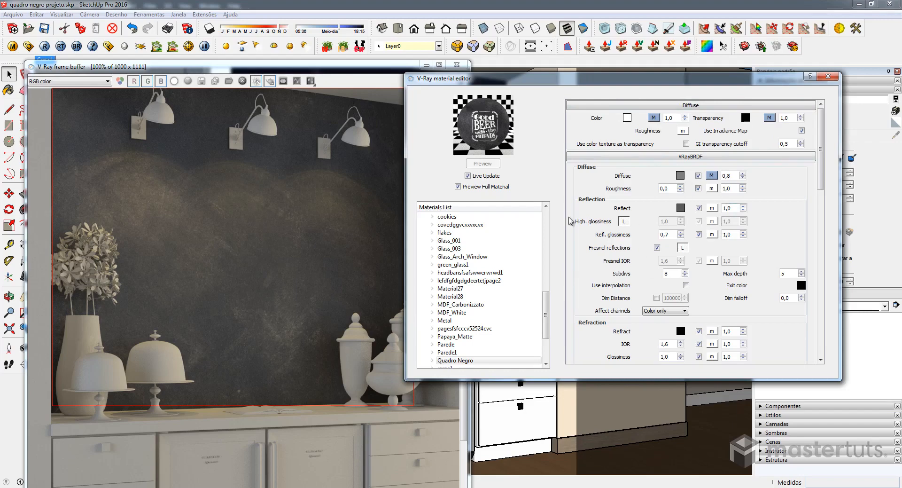
# Set the Quadro Negro material's Reflect colour to grey with RGB values of 112.
pyautogui.click(680, 208)
pyautogui.moveTo(732, 214); pyautogui.dragTo(733, 208)
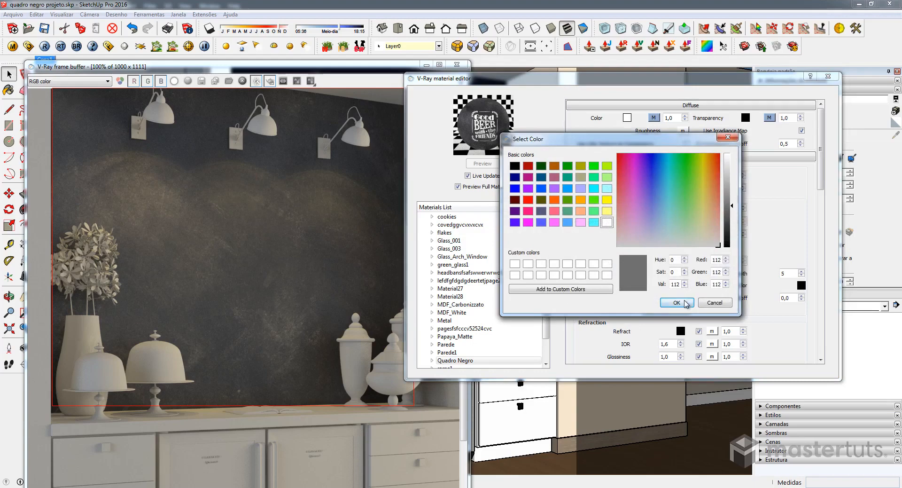
pyautogui.click(676, 302)
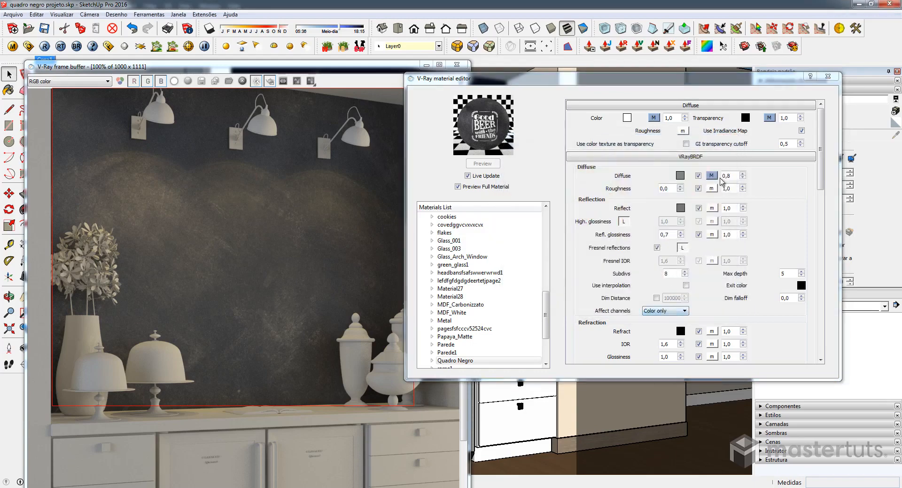
# Set the Quadro Negro normal map bump amount to 0,005 and start a new render of the blackboard region.
pyautogui.click(700, 157)
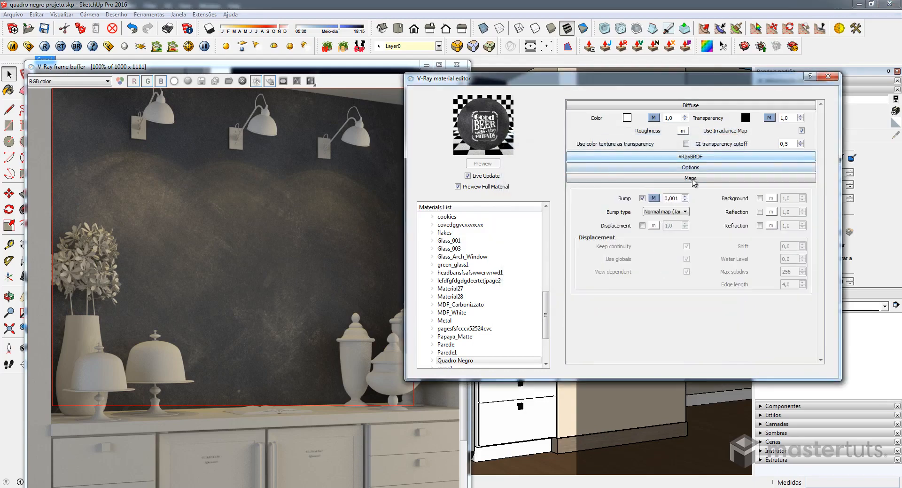
pyautogui.click(678, 198)
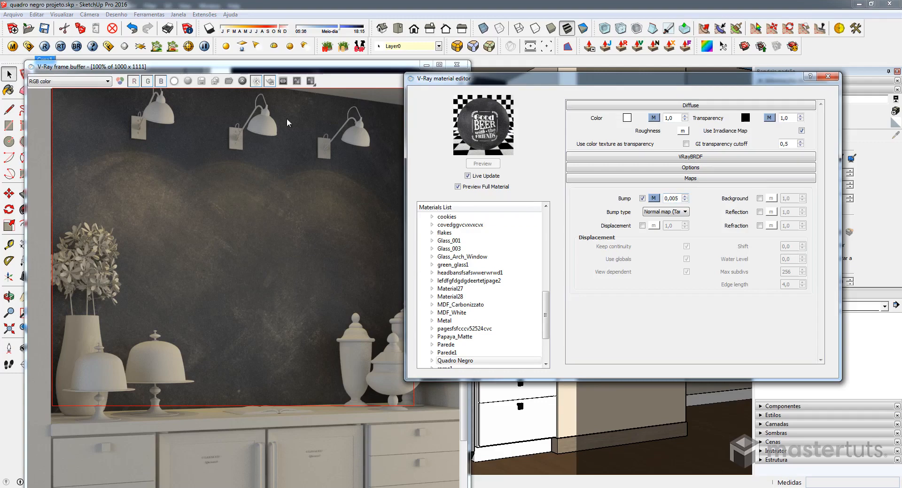
pyautogui.click(329, 104)
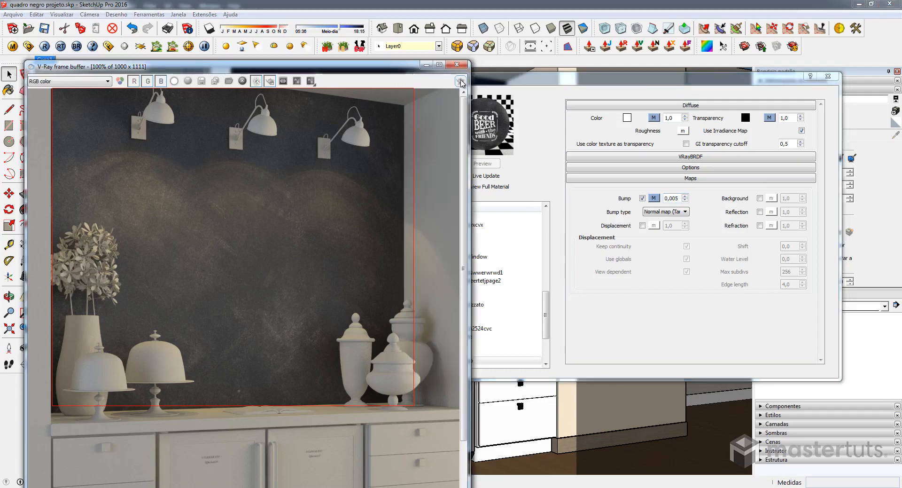
pyautogui.click(461, 83)
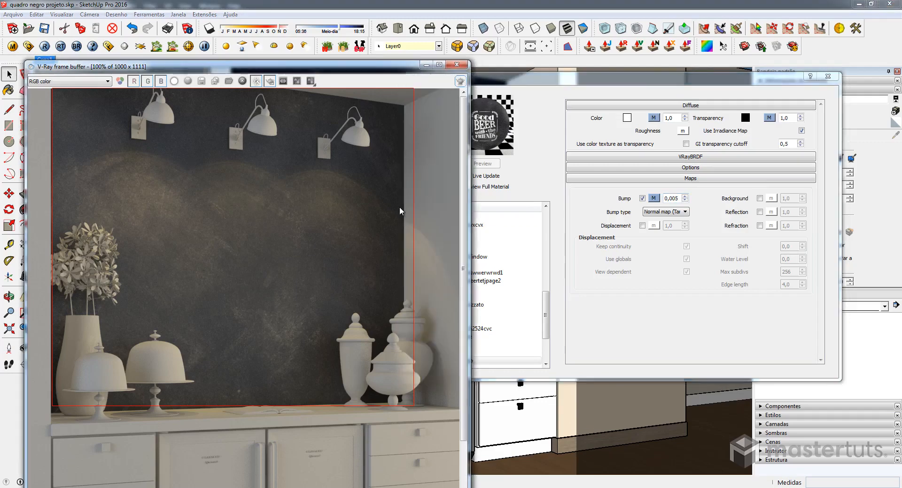